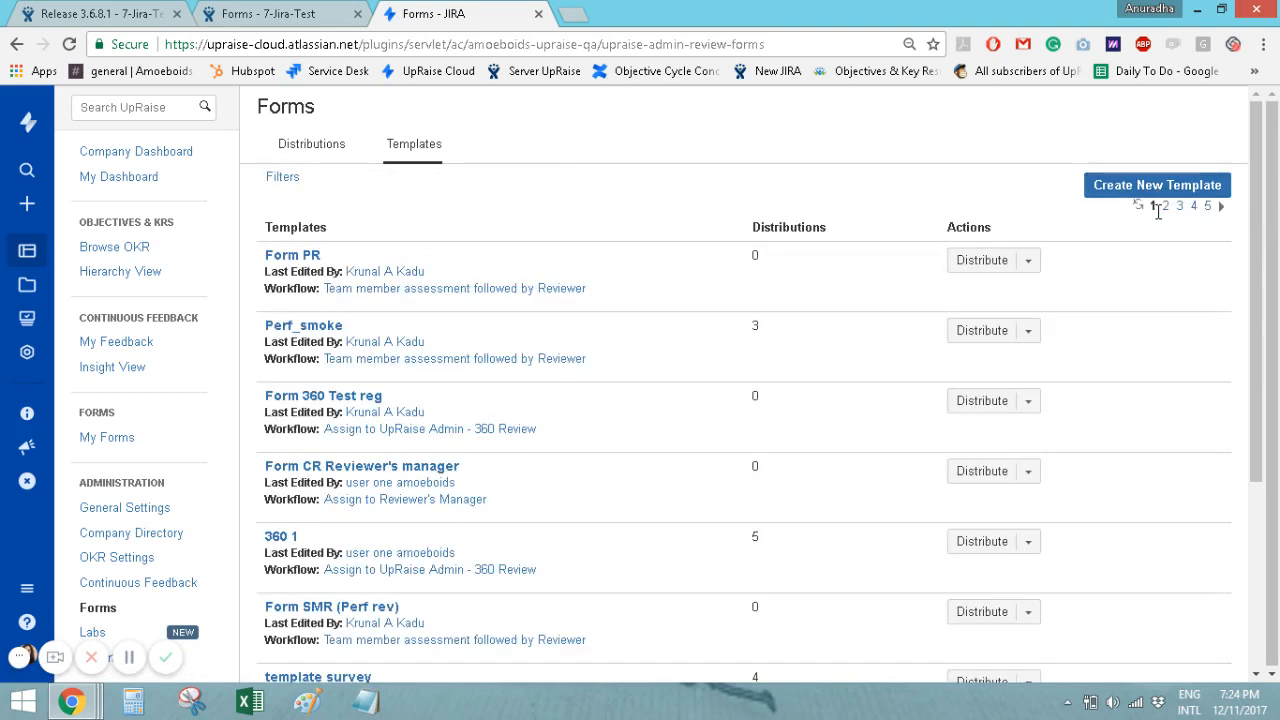
Start a new form template of the Confidential Review type and proceed to workflow selection
{"action": "left_click", "coordinate": [1142, 184]}
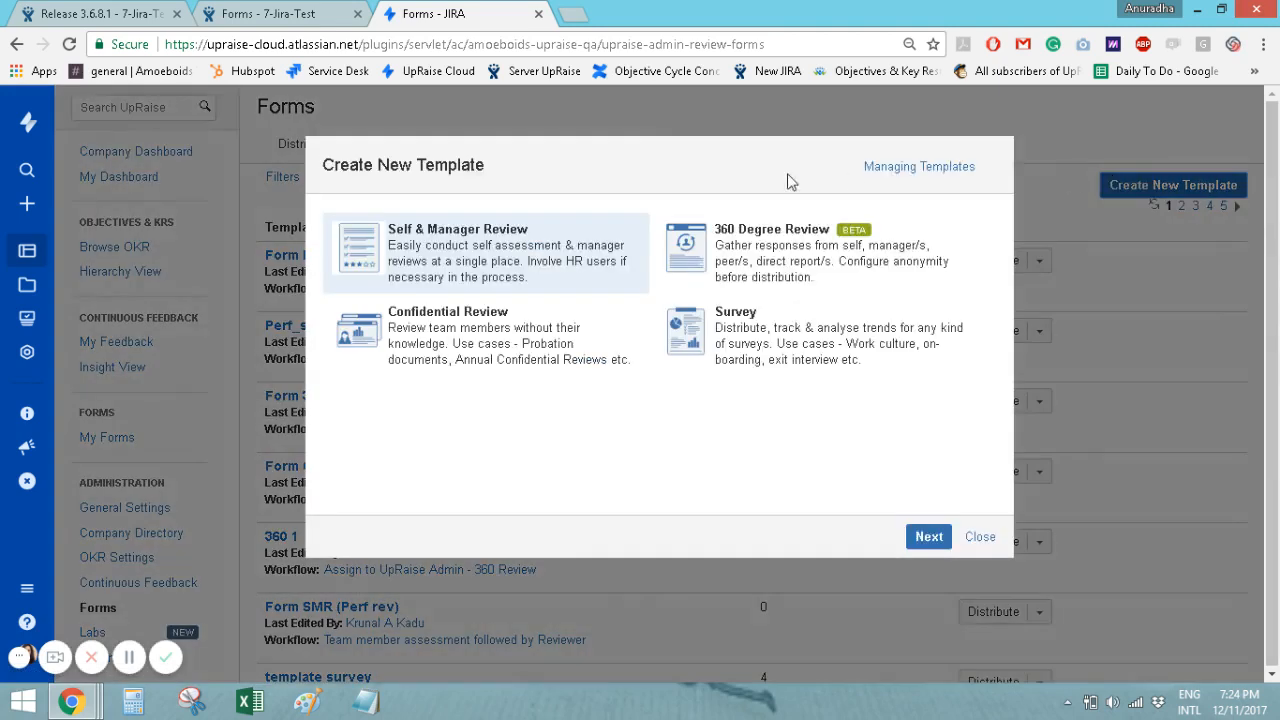
{"action": "left_click", "coordinate": [465, 349]}
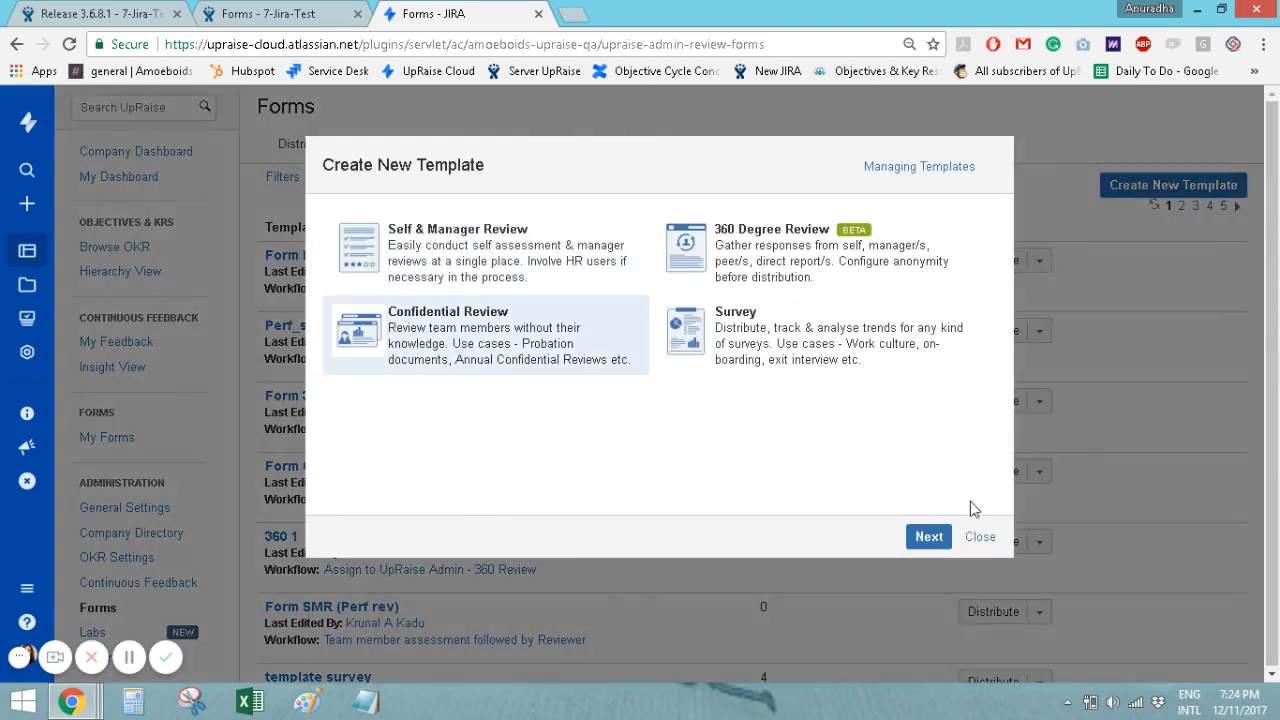
{"action": "left_click", "coordinate": [929, 538]}
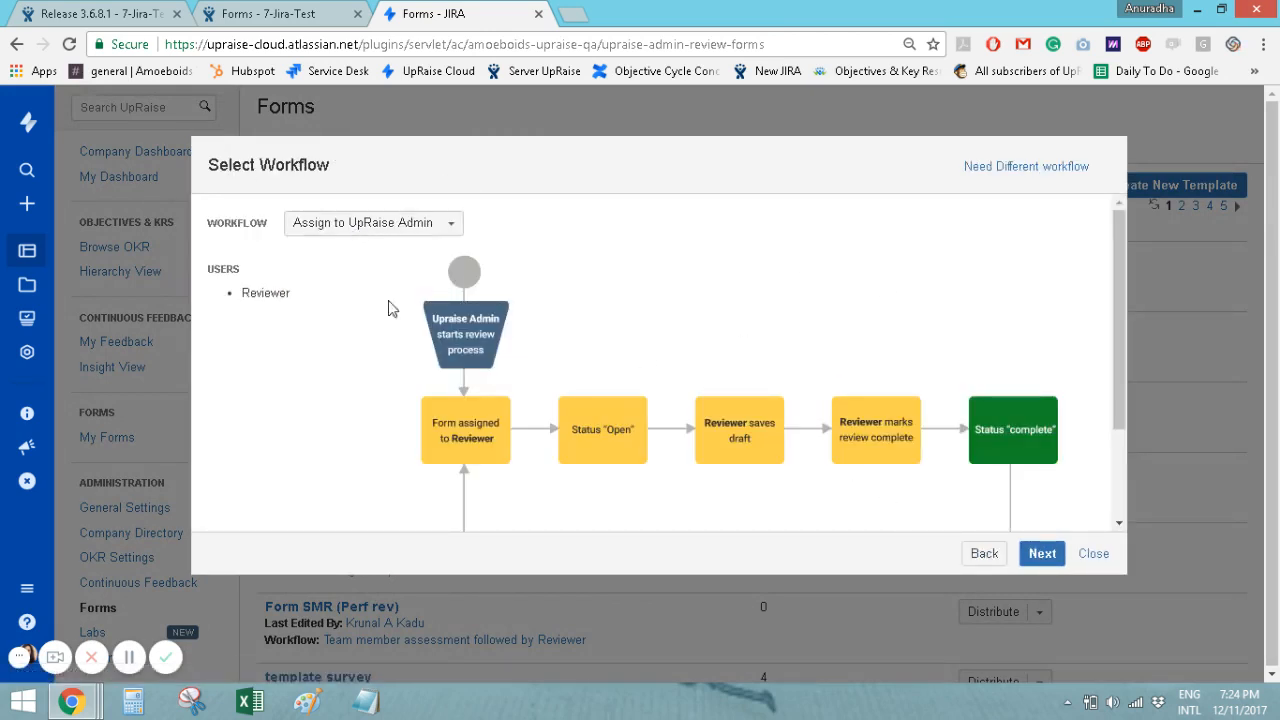
Examine the Assign to UpRaise Admin workflow diagram and check which other workflows are offered
{"action": "scroll", "coordinate": [773, 283], "scroll_direction": "down", "scroll_amount": 3}
{"action": "scroll", "coordinate": [632, 337], "scroll_direction": "up", "scroll_amount": 3}
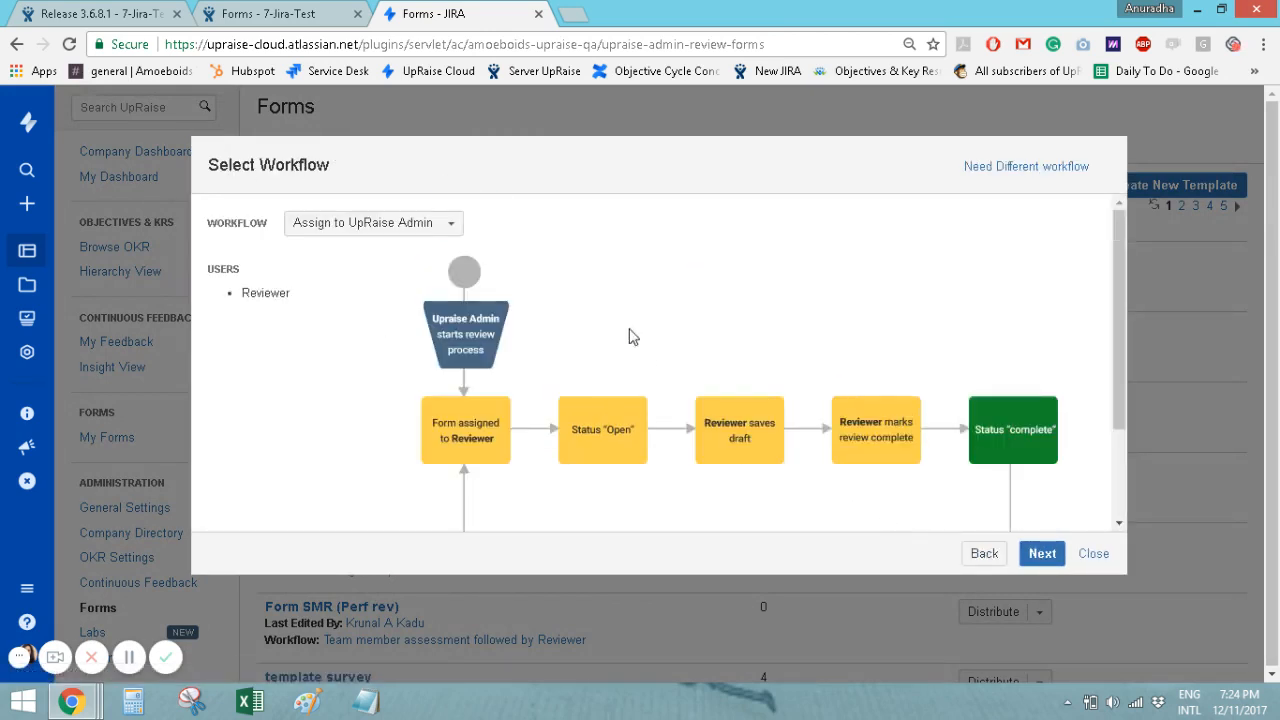
{"action": "left_click", "coordinate": [349, 234]}
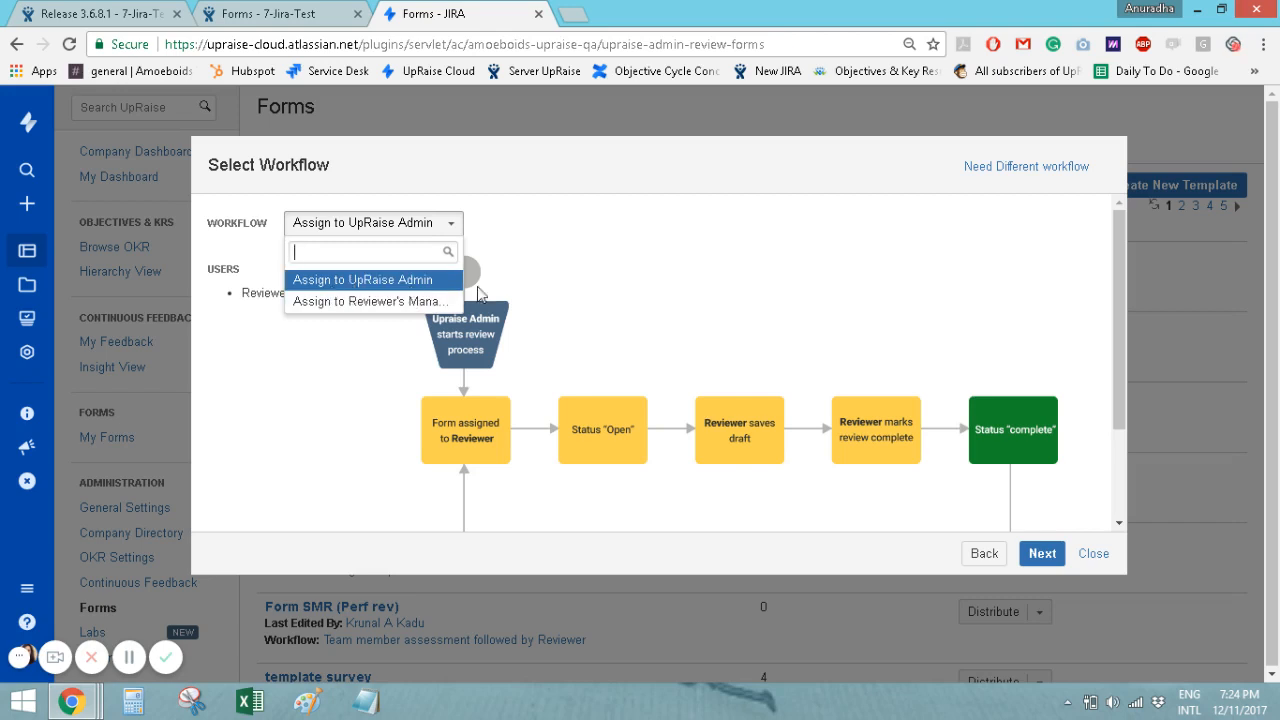
{"action": "left_click", "coordinate": [758, 295]}
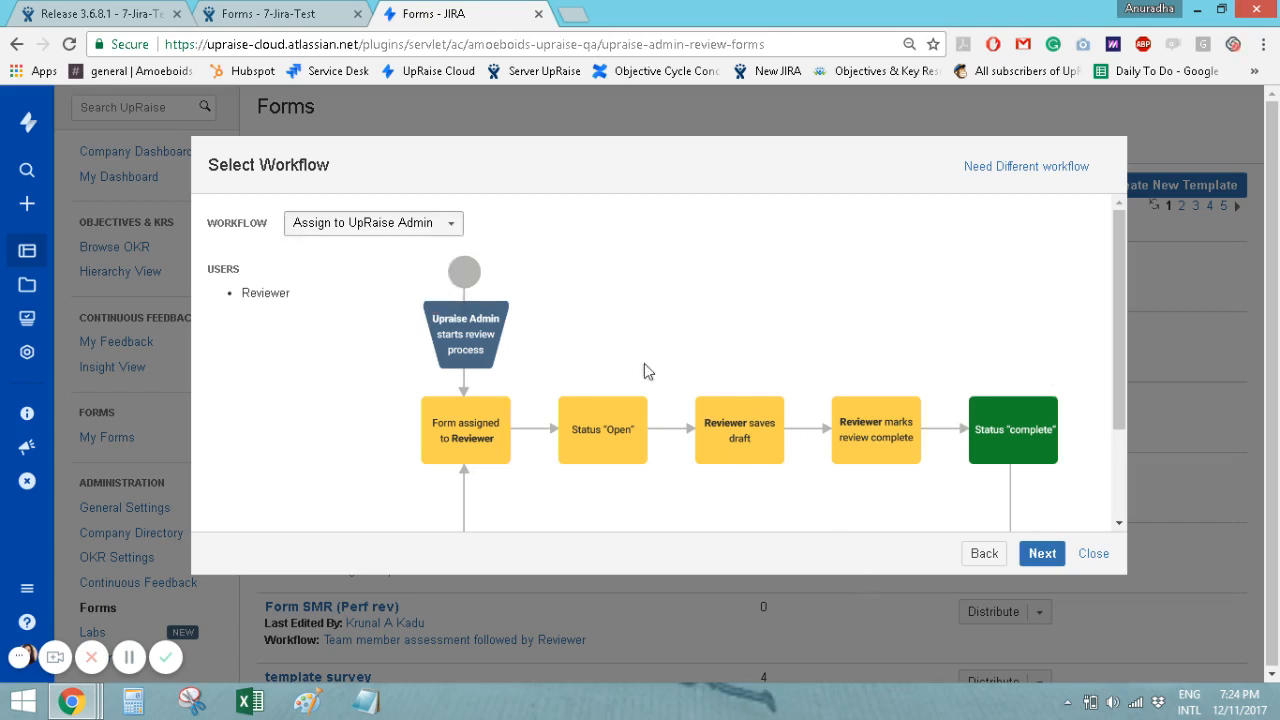
{"action": "scroll", "coordinate": [594, 400], "scroll_direction": "down", "scroll_amount": 1}
{"action": "scroll", "coordinate": [560, 404], "scroll_direction": "up", "scroll_amount": 1}
Switch the workflow to Assign to Reviewer's Manager and examine its full diagram, including the re-open paths
{"action": "left_click", "coordinate": [415, 231]}
{"action": "left_click", "coordinate": [355, 303]}
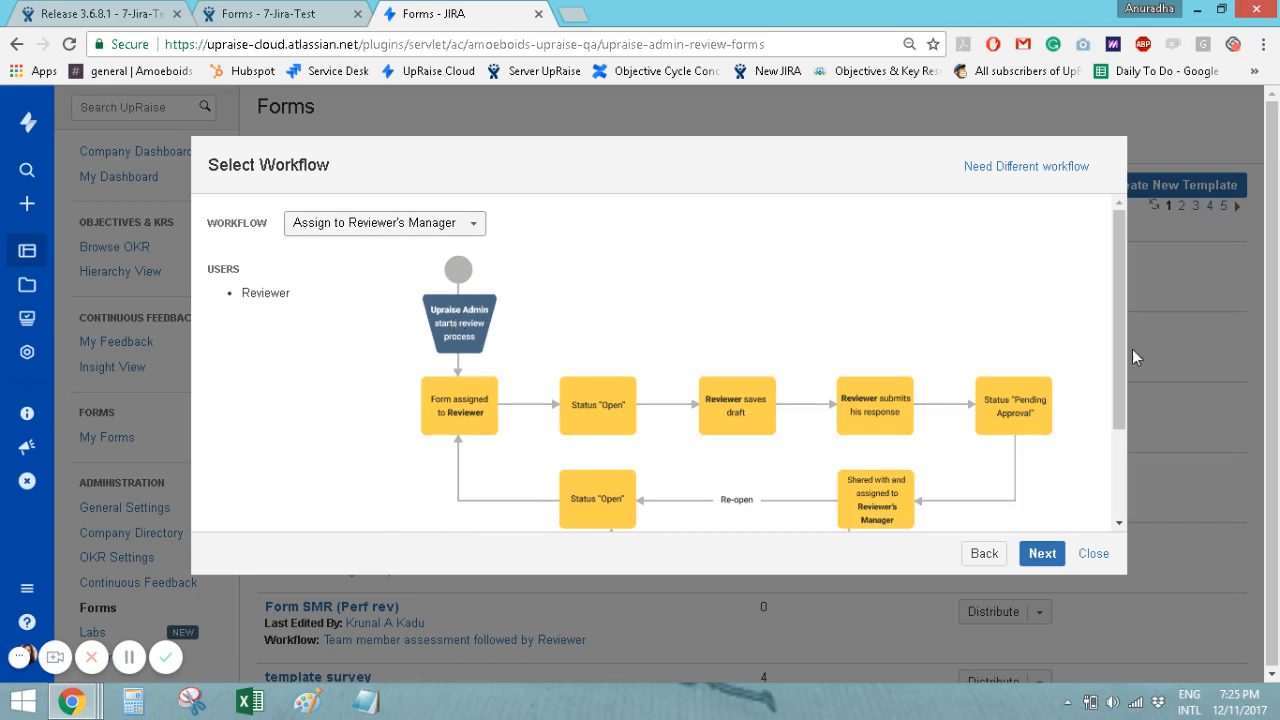
{"action": "left_click_drag", "start_coordinate": [1121, 310], "coordinate": [1115, 380]}
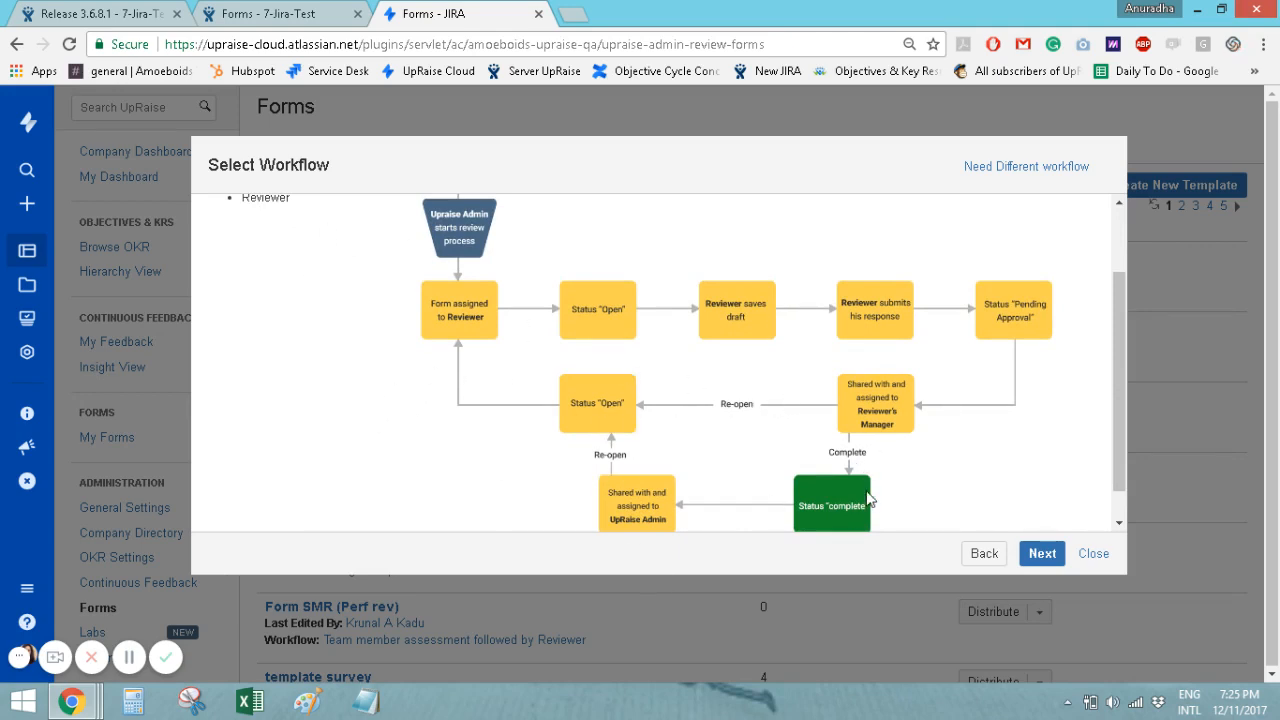
{"action": "scroll", "coordinate": [412, 350], "scroll_direction": "up", "scroll_amount": 1}
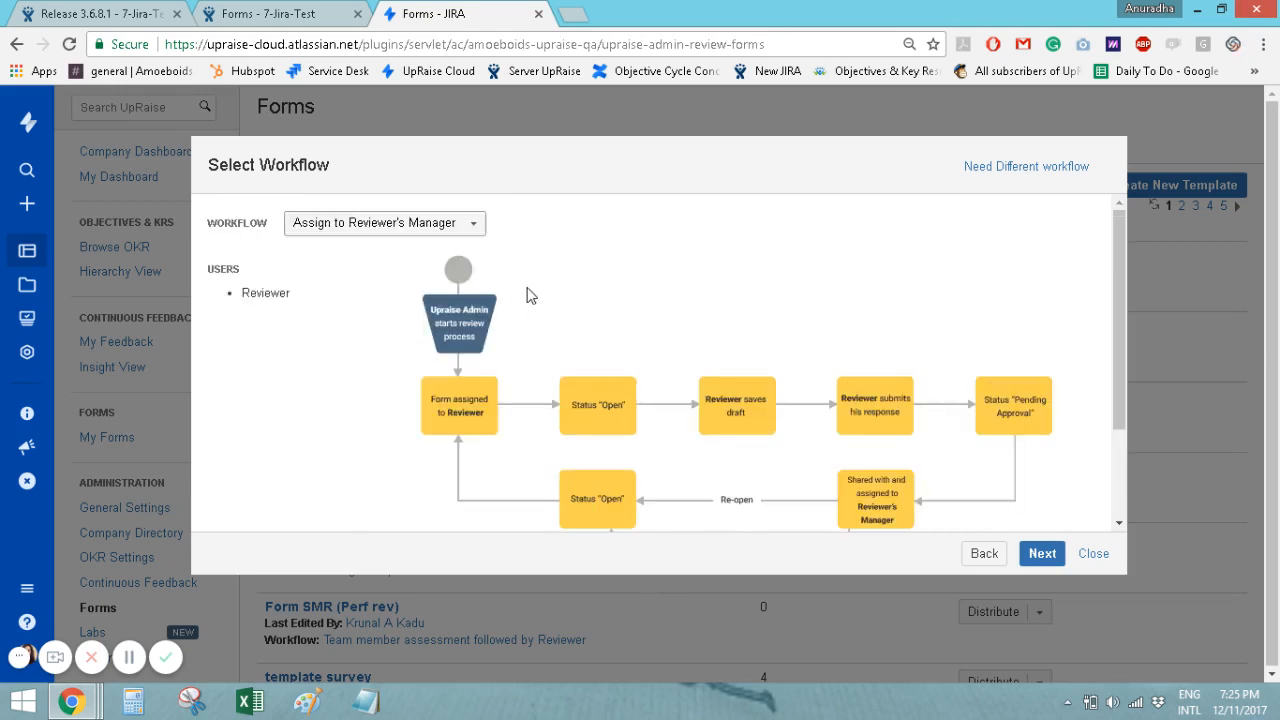
{"action": "scroll", "coordinate": [718, 385], "scroll_direction": "down", "scroll_amount": 2}
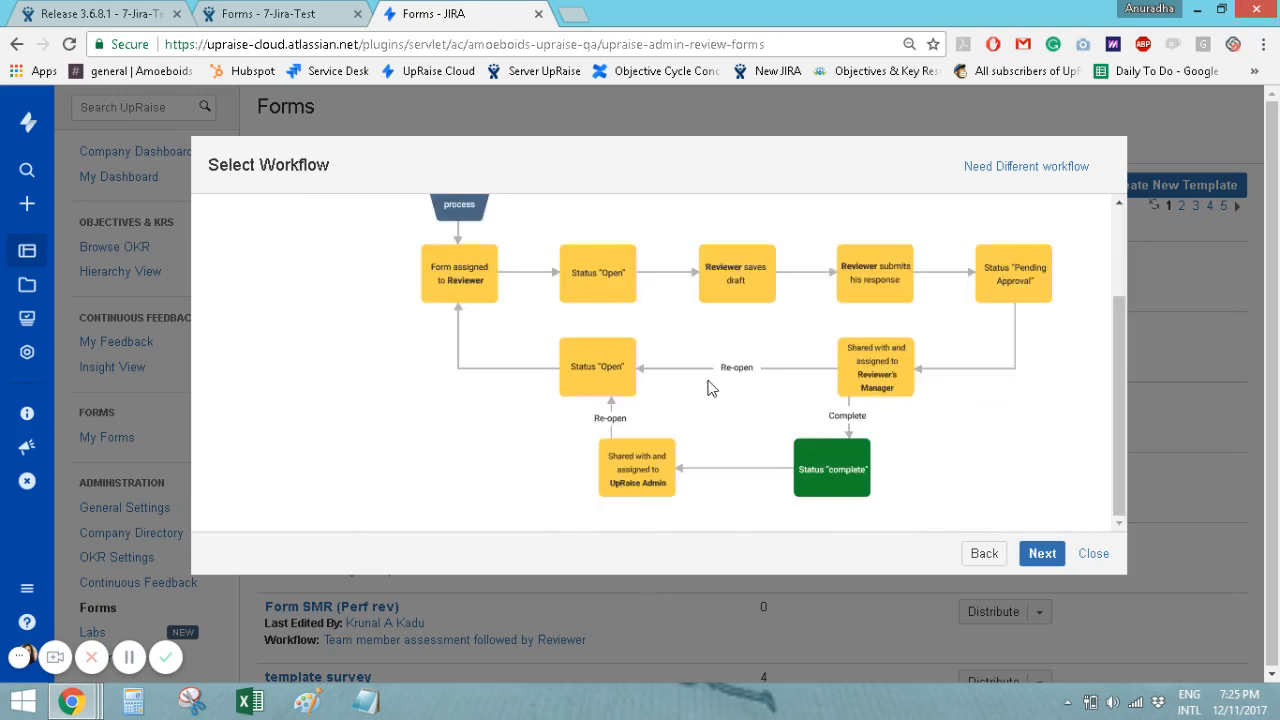
{"action": "scroll", "coordinate": [561, 420], "scroll_direction": "up", "scroll_amount": 2}
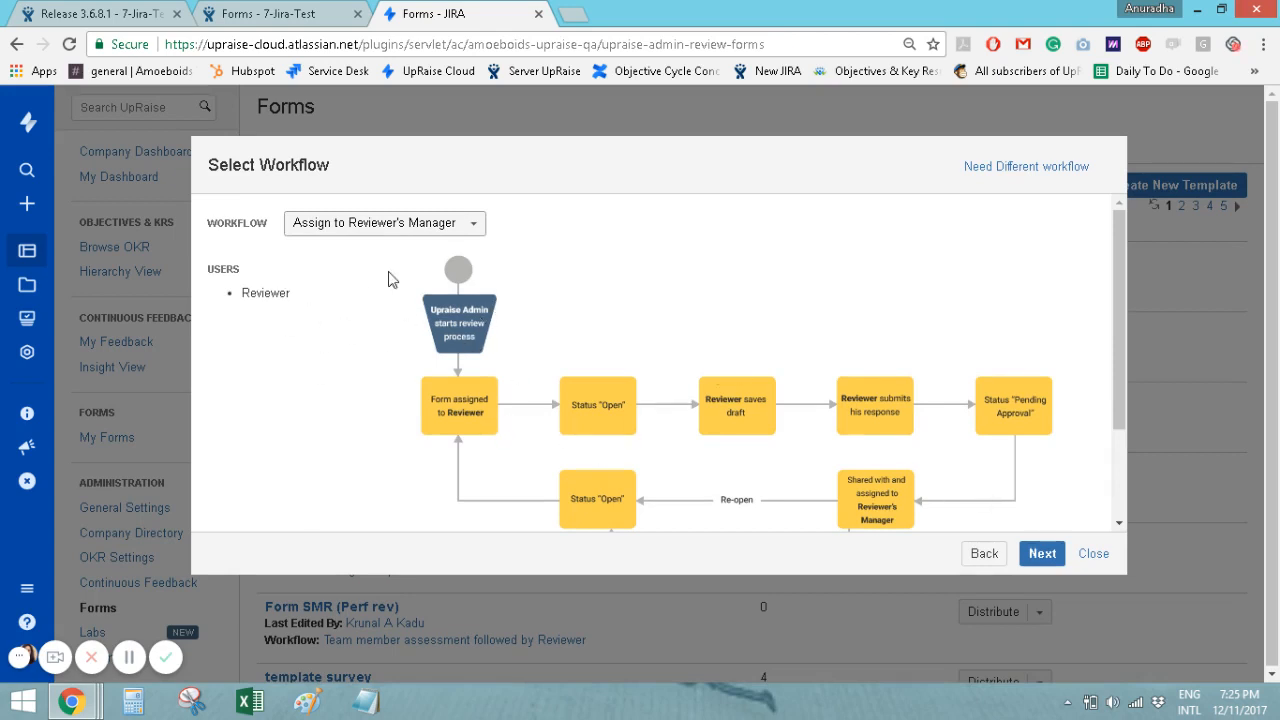
Compare the Assign to UpRaise Admin diagram with the Assign to Reviewer's Manager diagram by selecting each workflow in turn
{"action": "left_click", "coordinate": [388, 231]}
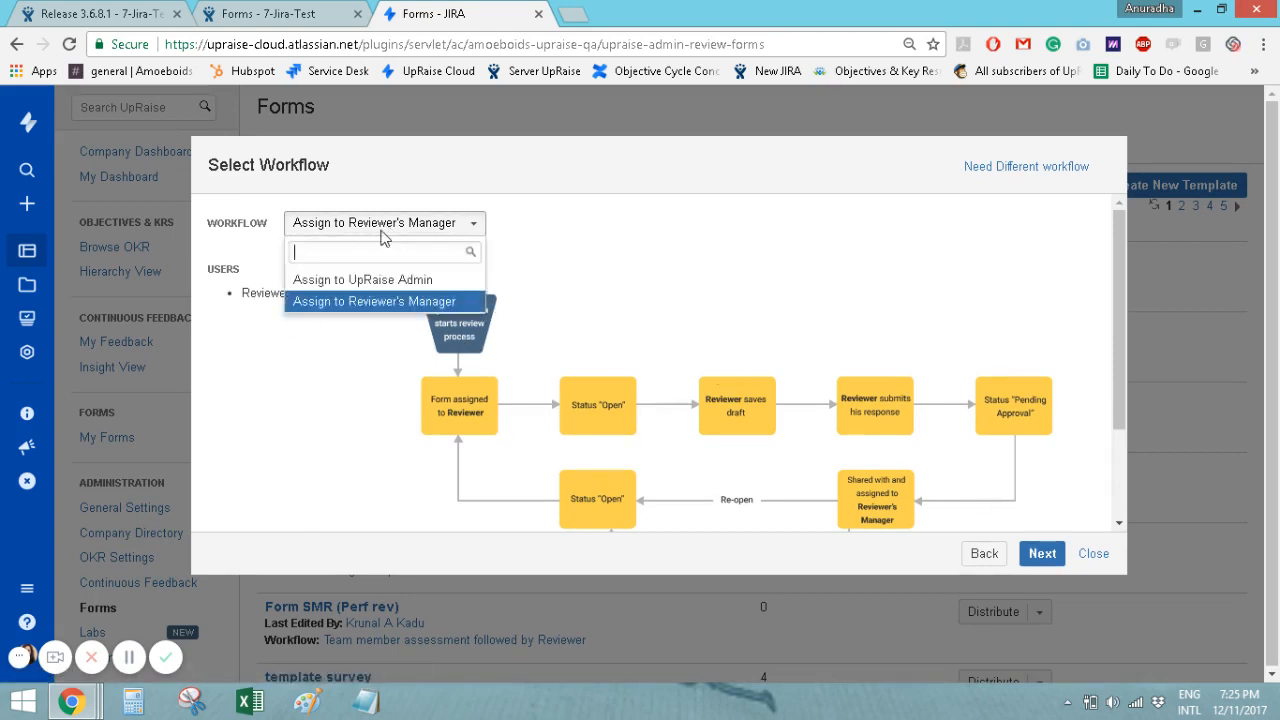
{"action": "left_click", "coordinate": [372, 281]}
{"action": "scroll", "coordinate": [612, 333], "scroll_direction": "down", "scroll_amount": 2}
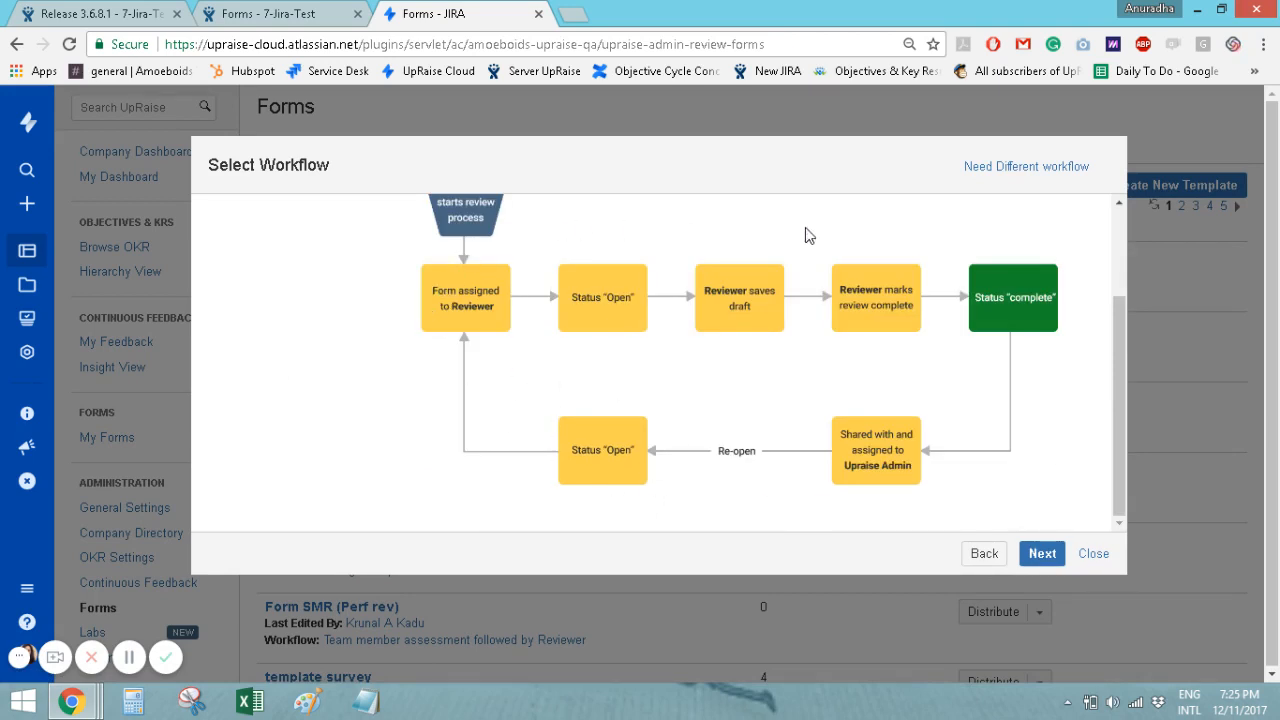
{"action": "scroll", "coordinate": [505, 390], "scroll_direction": "up", "scroll_amount": 2}
{"action": "left_click", "coordinate": [362, 230]}
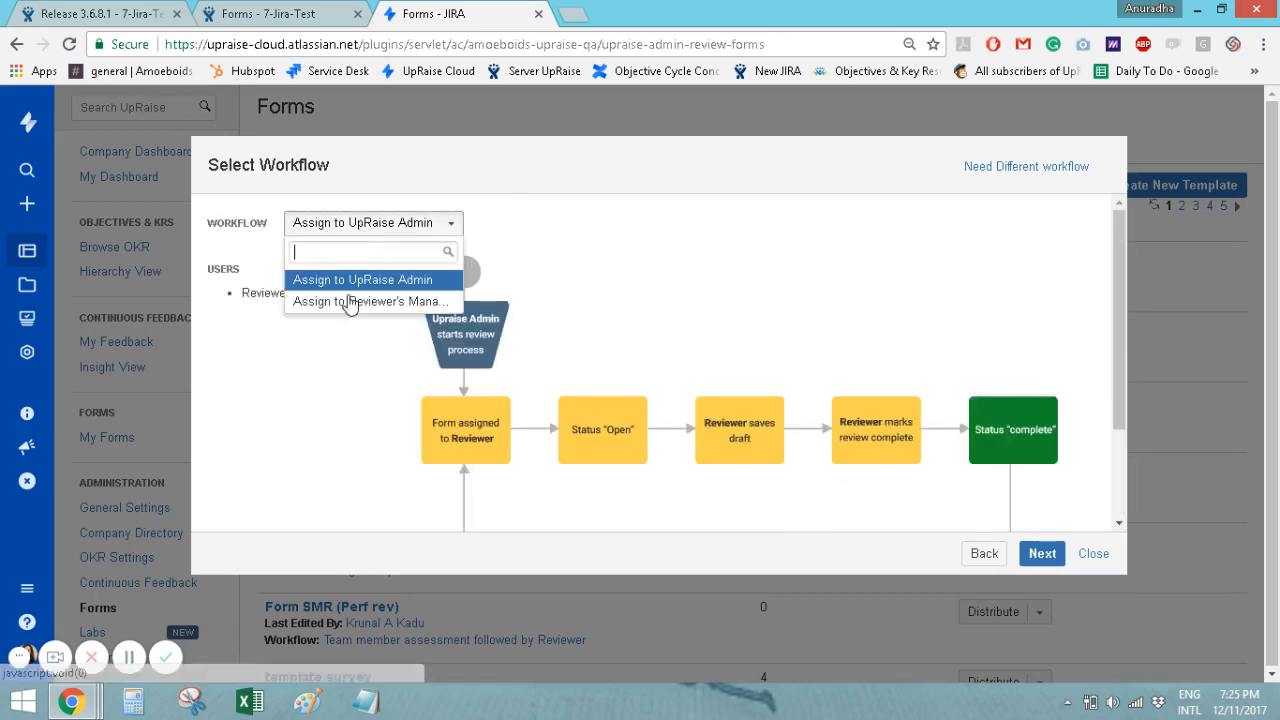
{"action": "left_click", "coordinate": [355, 302]}
{"action": "scroll", "coordinate": [531, 355], "scroll_direction": "down", "scroll_amount": 2}
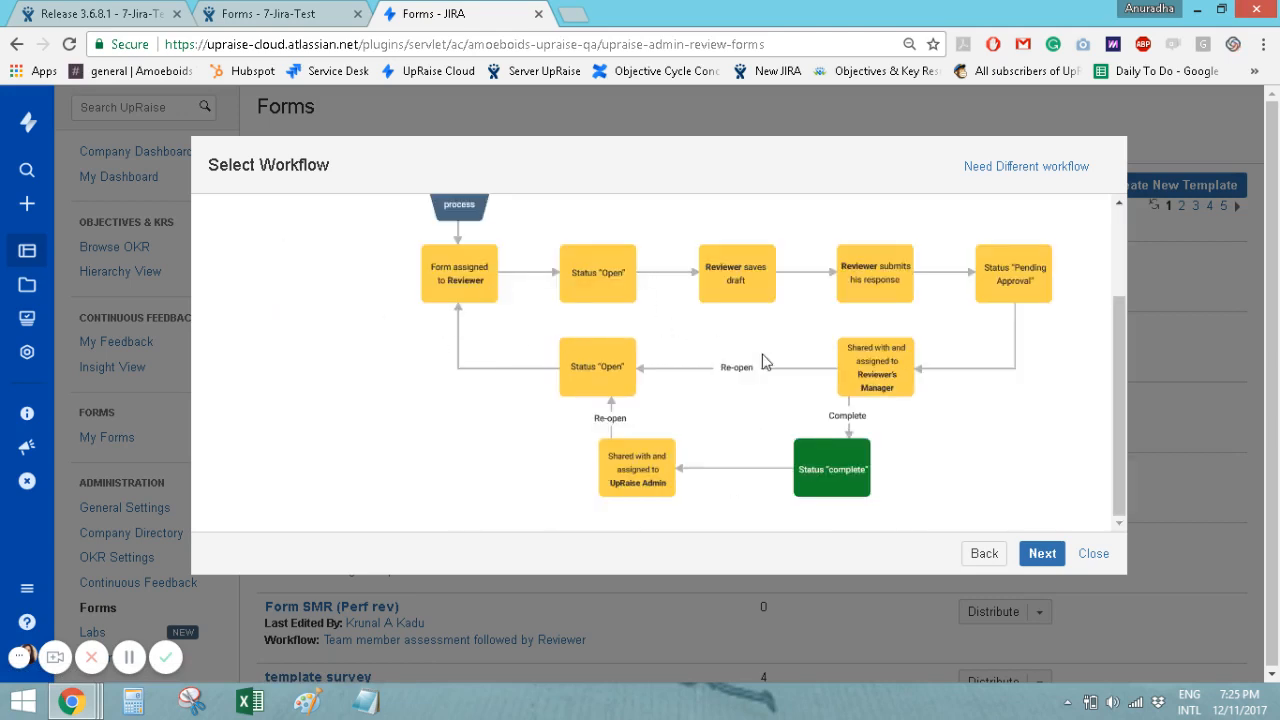
{"action": "scroll", "coordinate": [765, 362], "scroll_direction": "up", "scroll_amount": 2}
Set the template's workflow to Assign to UpRaise Admin and continue to the form builder
{"action": "left_click", "coordinate": [362, 221]}
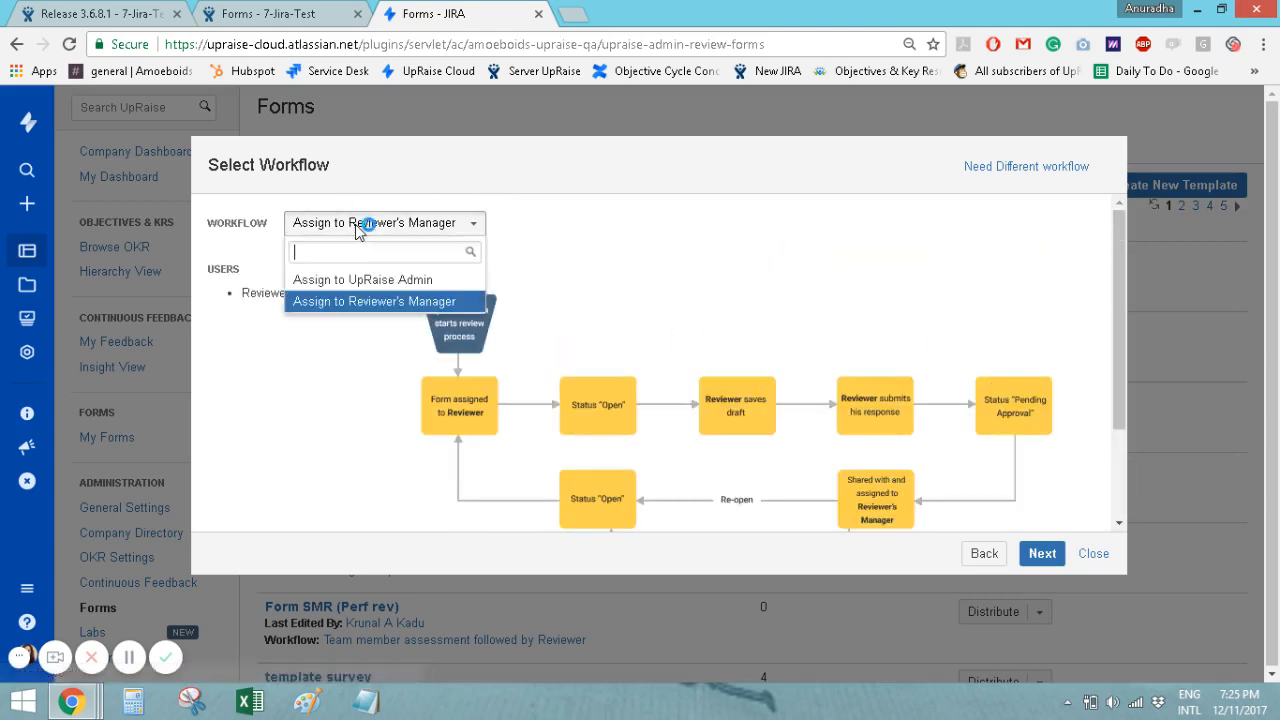
{"action": "left_click", "coordinate": [368, 289]}
{"action": "left_click", "coordinate": [1040, 554]}
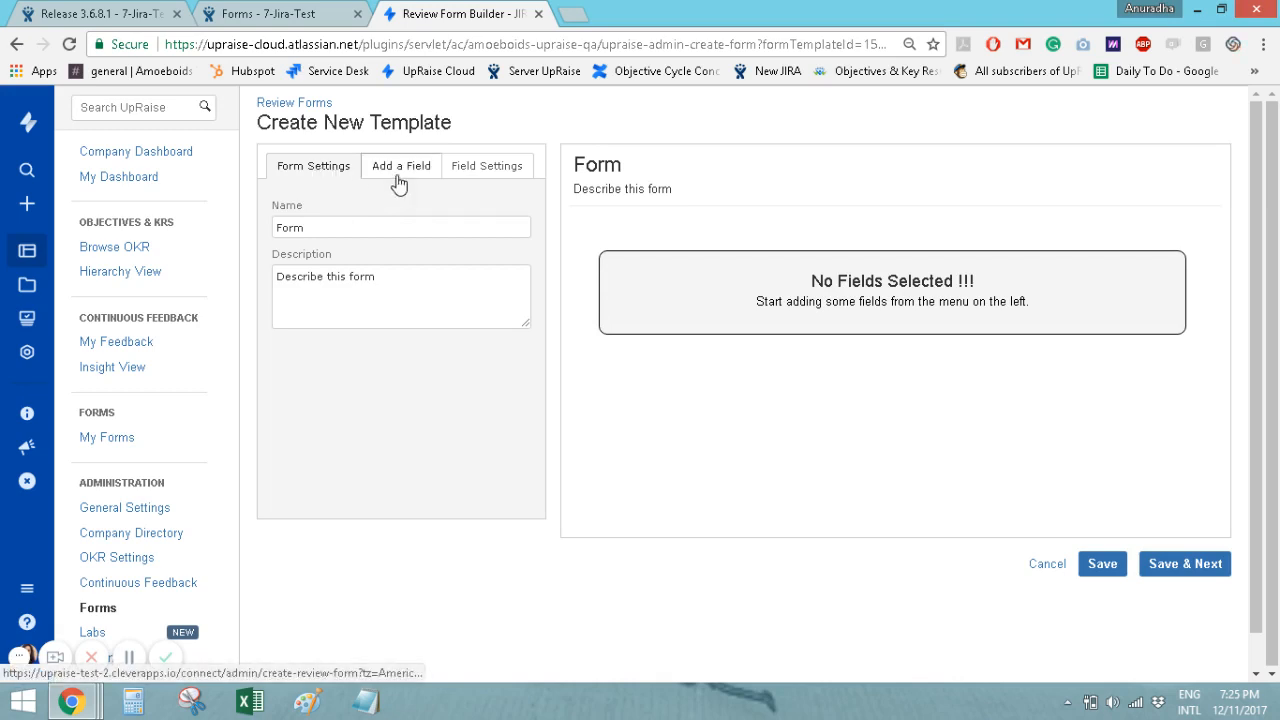
Name the form template "Q2 review for sales team members"
{"action": "double_click", "coordinate": [329, 227]}
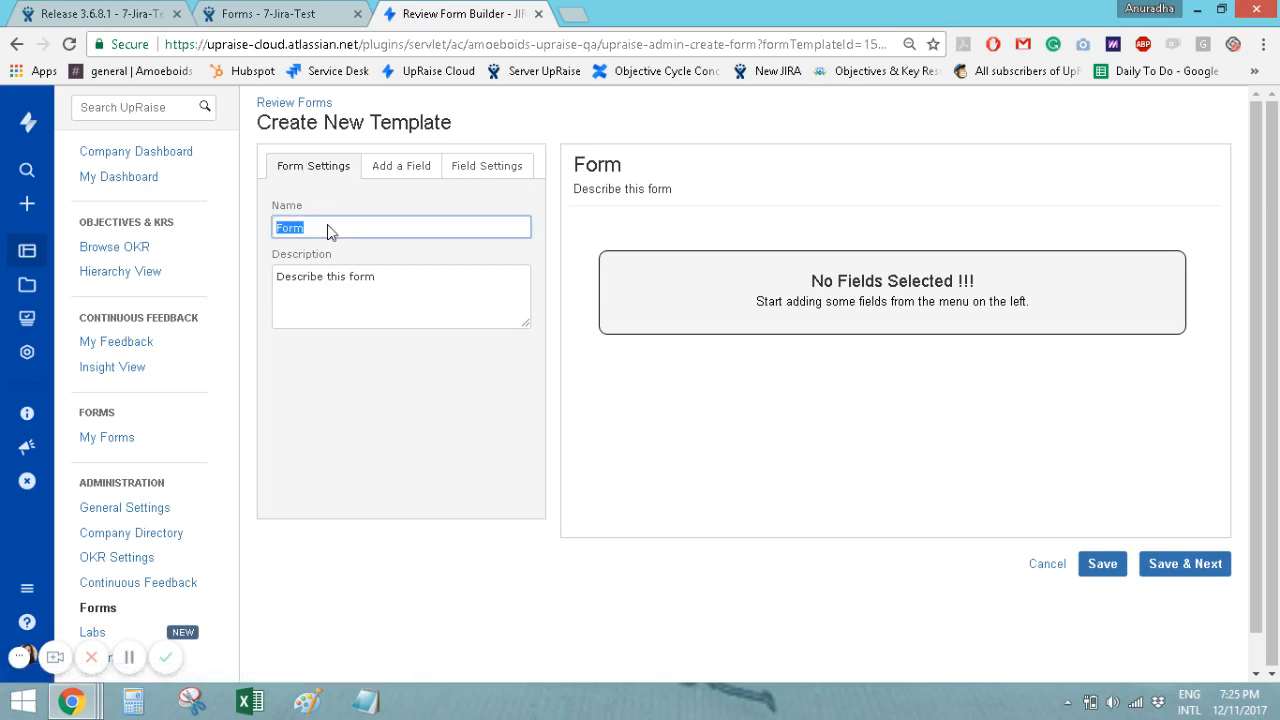
{"action": "key", "text": "BackSpace"}
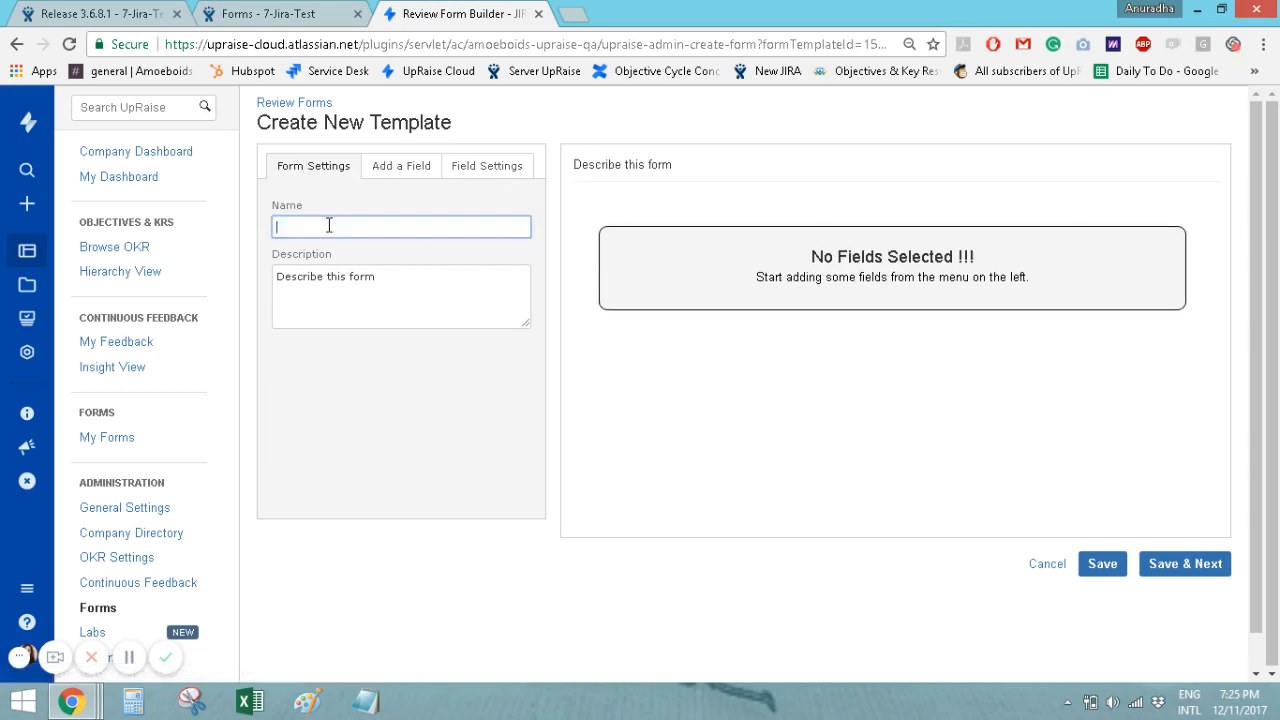
{"action": "type", "text": "Q2 review"}
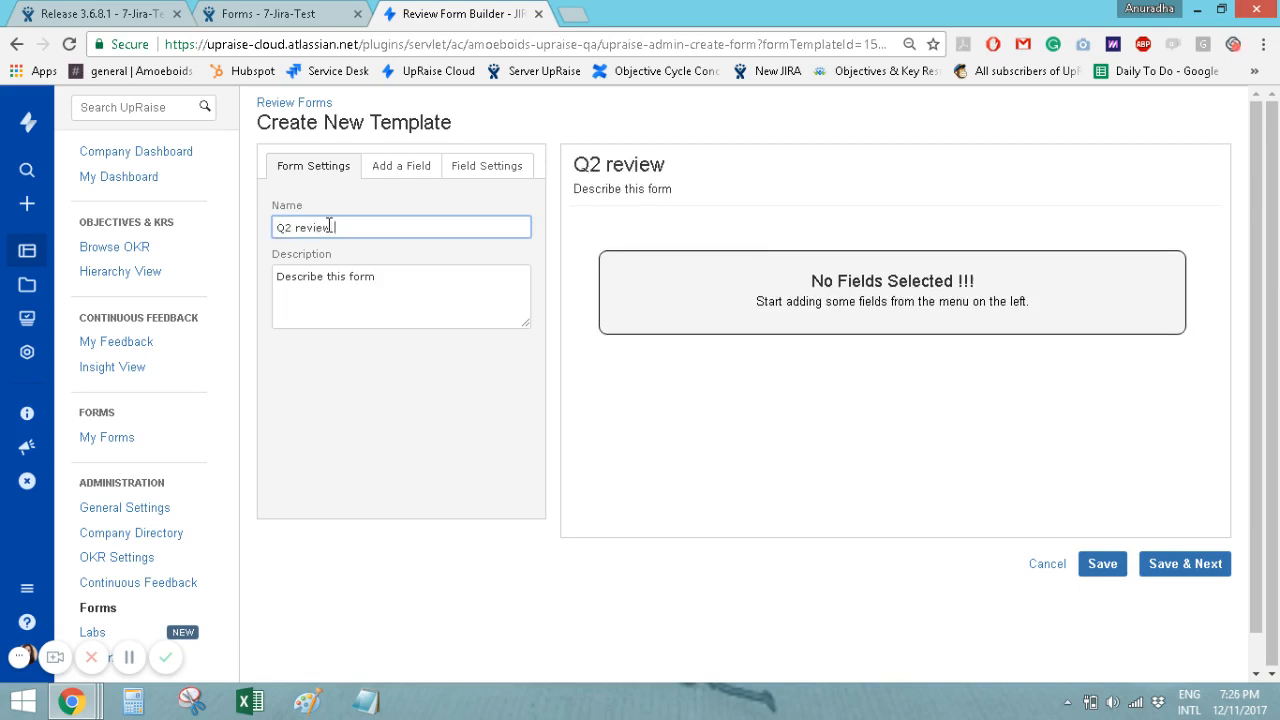
{"action": "type", "text": " for sales"}
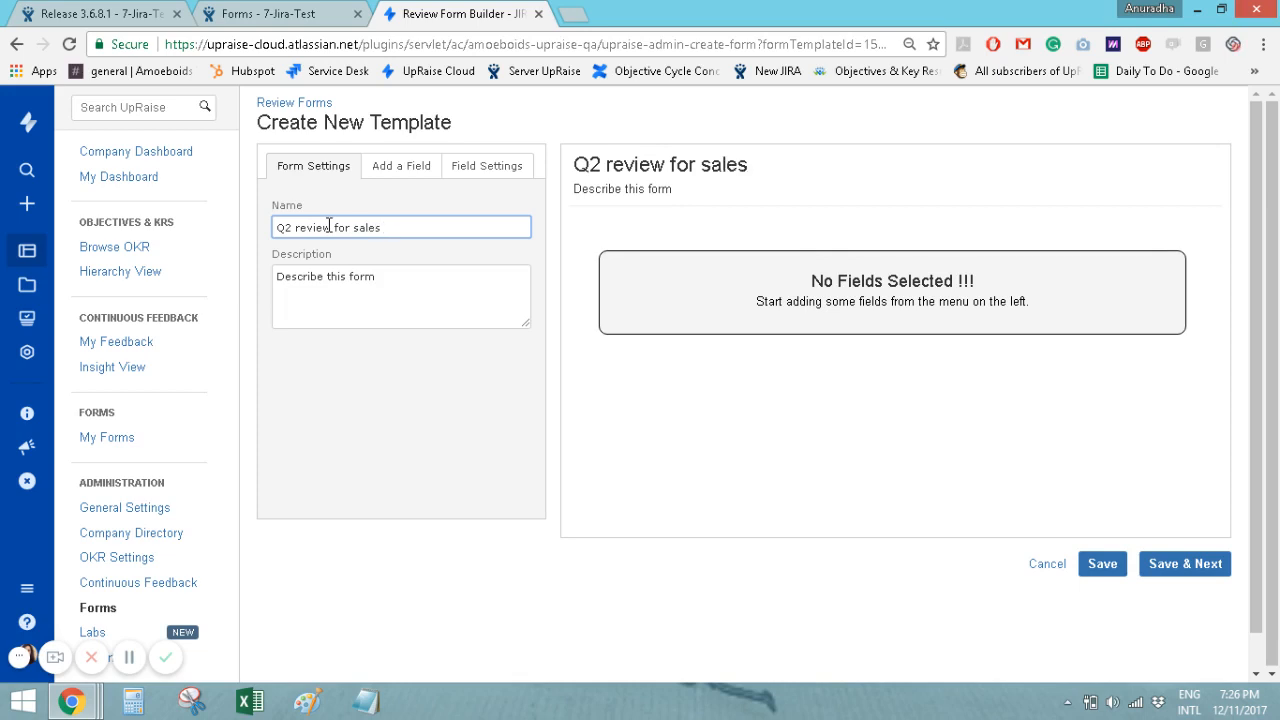
{"action": "type", "text": " team mem"}
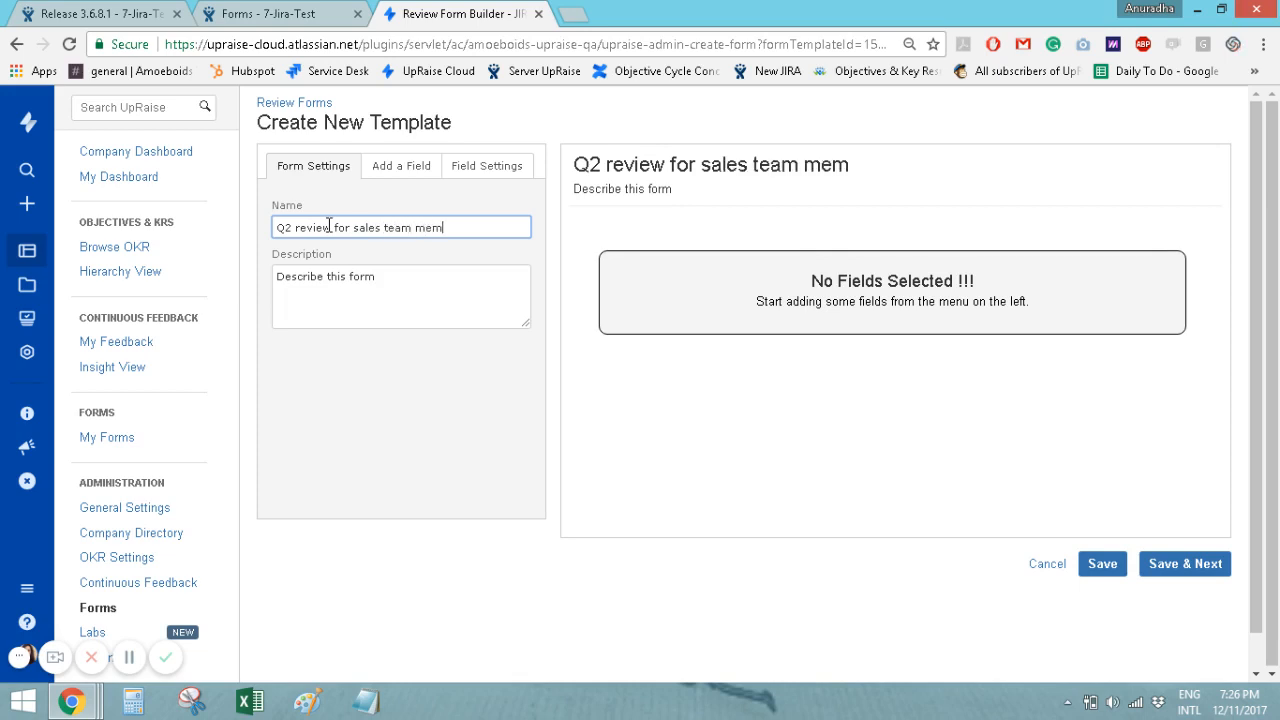
{"action": "type", "text": "bers"}
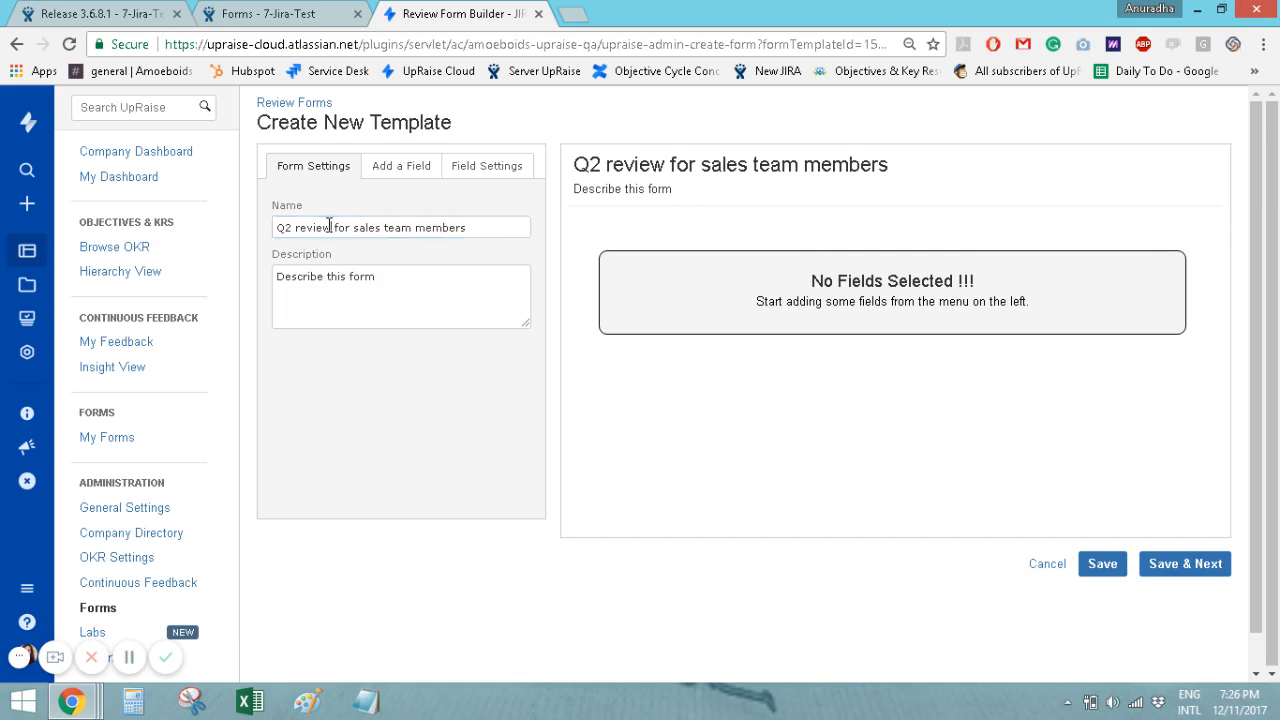
Replace the form's description with a copy of its name, then bring up the field types that can be added
{"action": "triple_click", "coordinate": [329, 224]}
{"action": "key", "text": "ctrl+c"}
{"action": "left_click", "coordinate": [357, 232]}
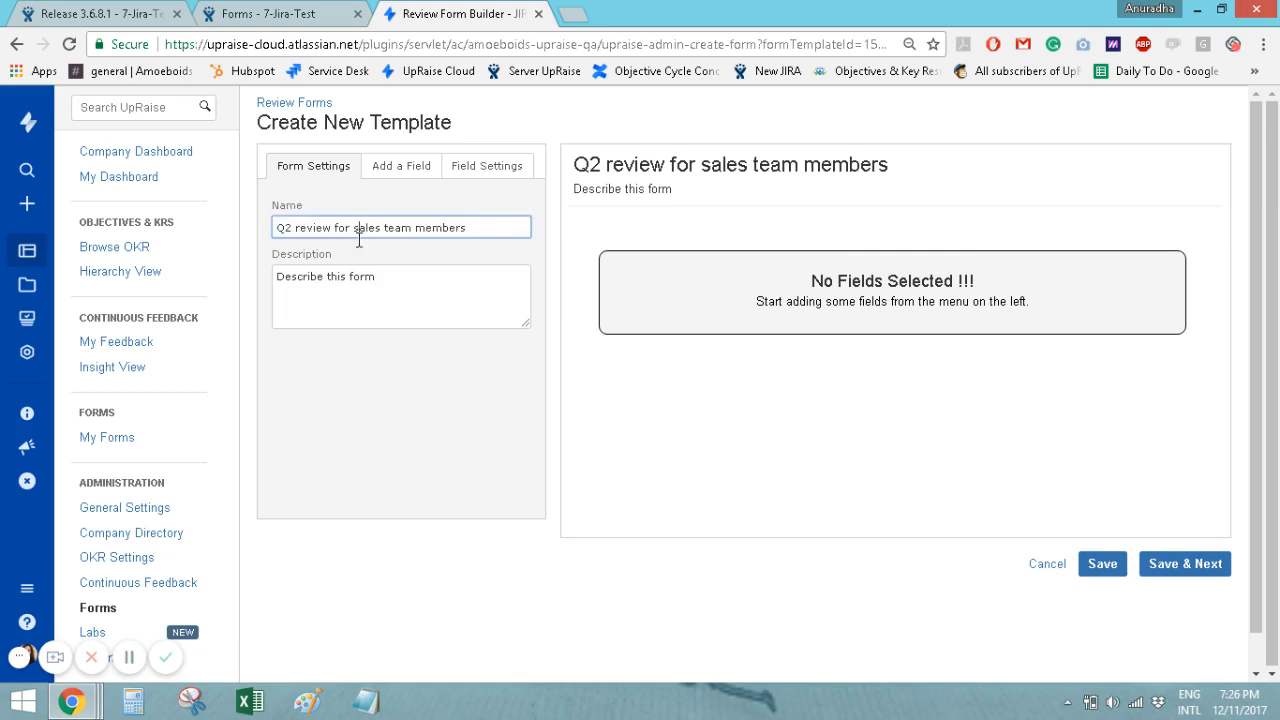
{"action": "triple_click", "coordinate": [357, 290]}
{"action": "key", "text": "ctrl+v"}
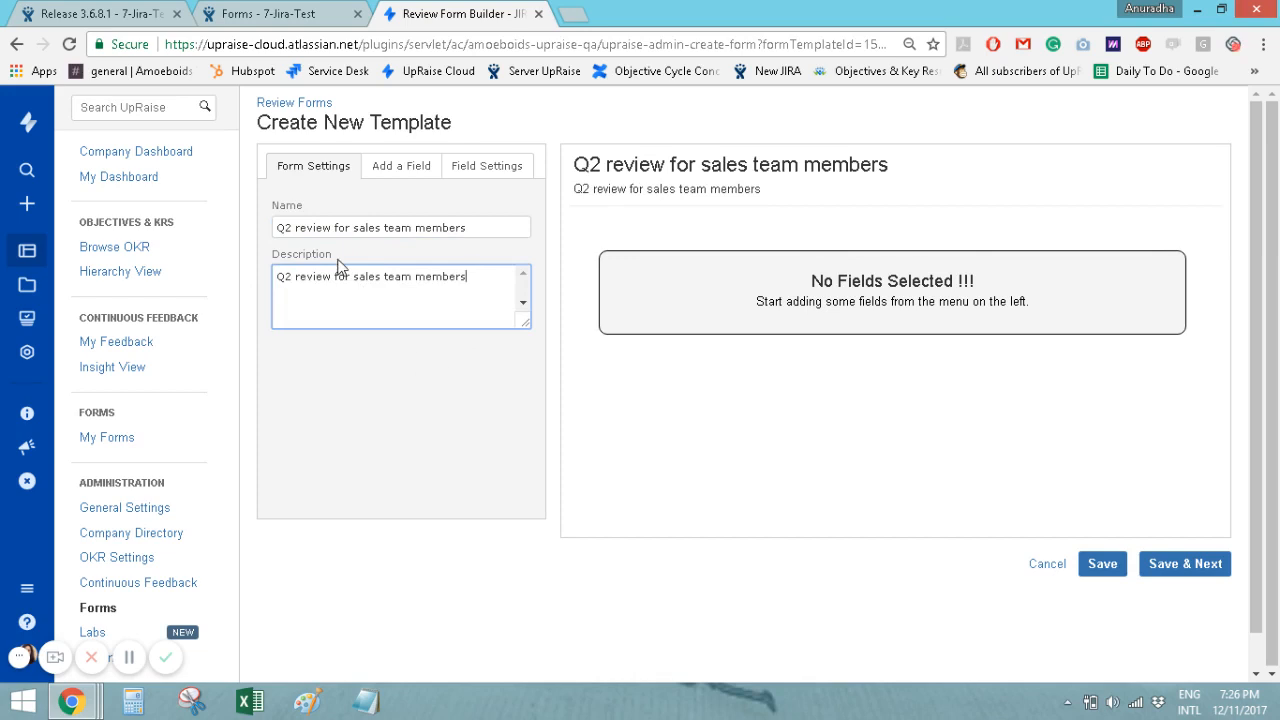
{"action": "left_click", "coordinate": [413, 171]}
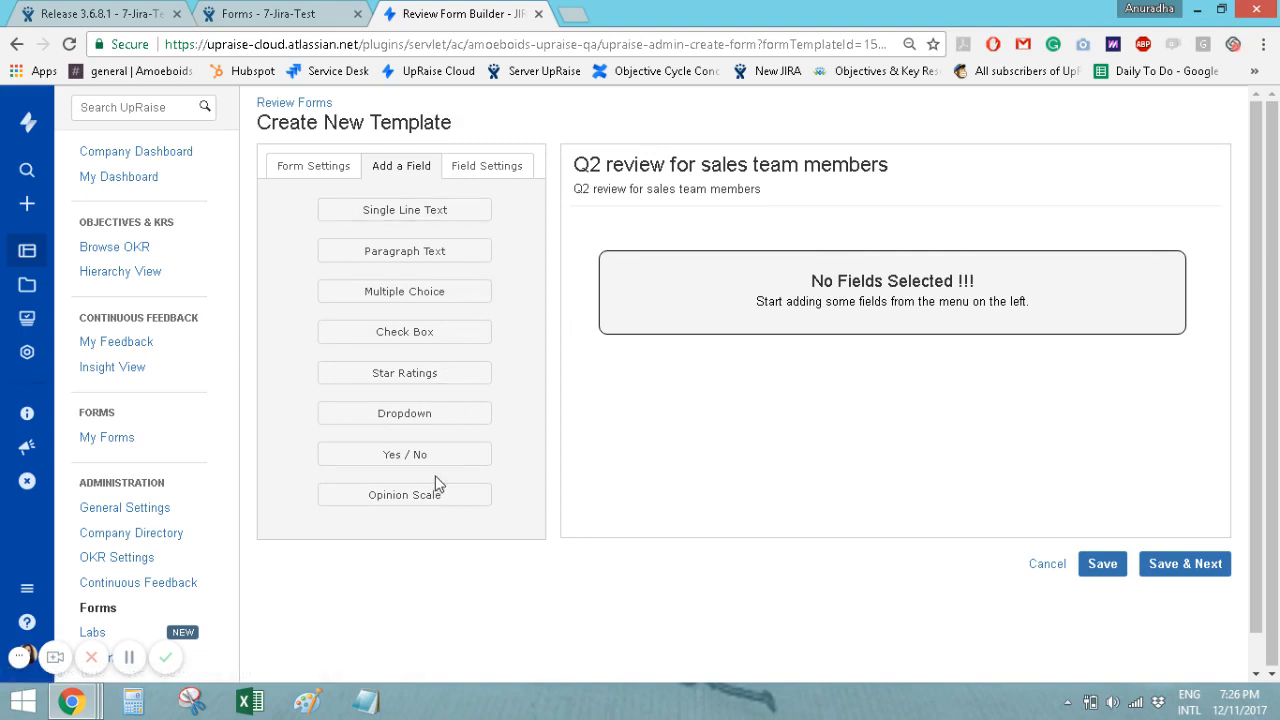
Dismiss the template dialog left open in the 7-Jira-Test browser tab and return to the form builder
{"action": "left_click", "coordinate": [300, 17]}
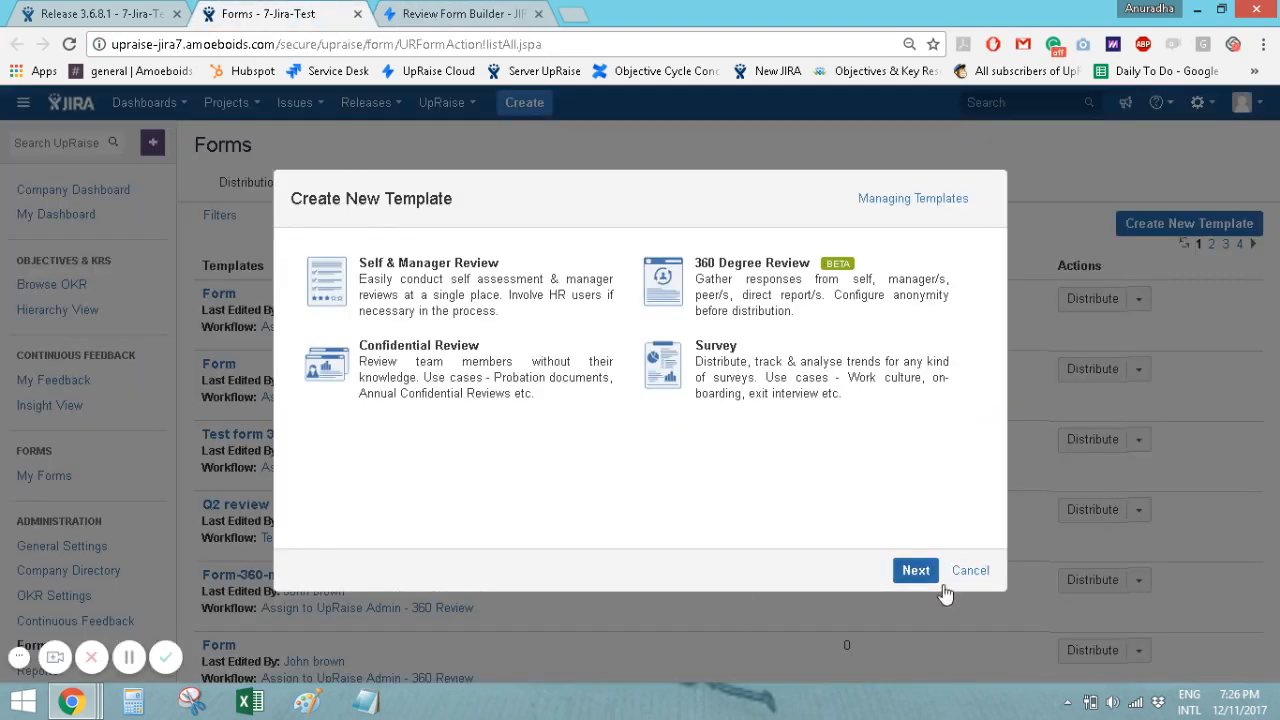
{"action": "left_click", "coordinate": [970, 571]}
{"action": "left_click", "coordinate": [445, 14]}
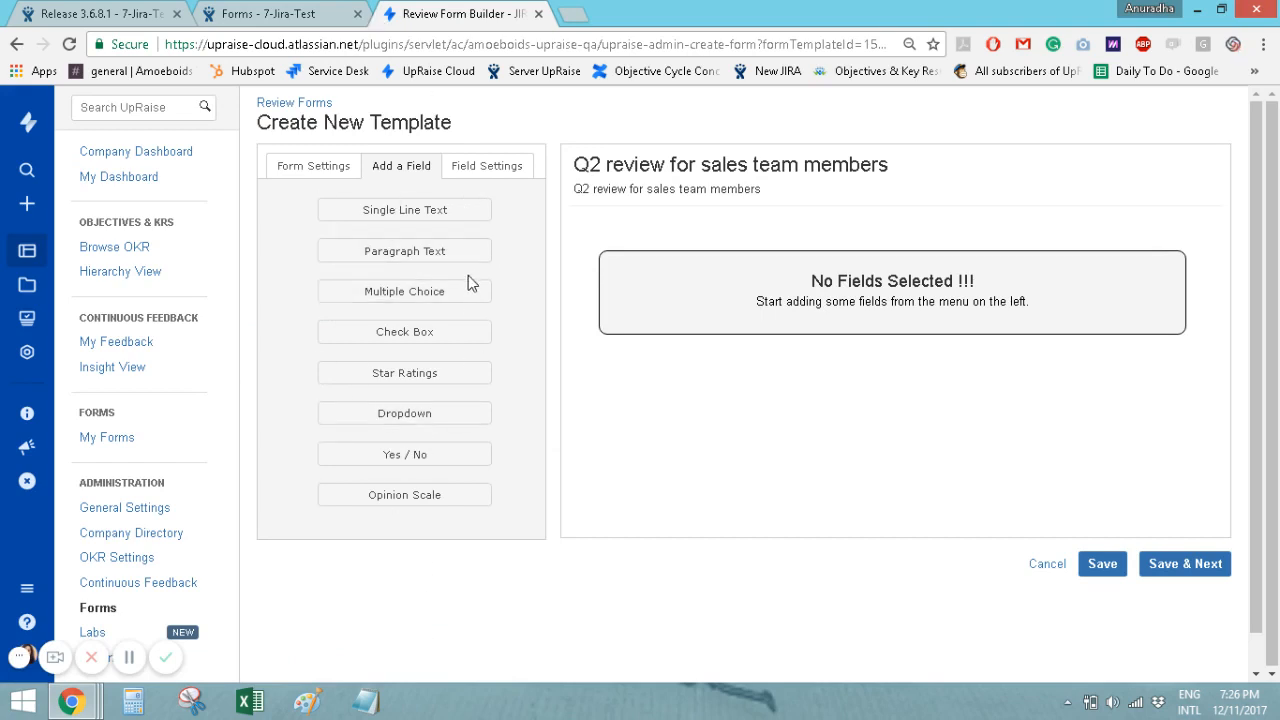
Add Single Line Text, Paragraph Text, Check Box, Dropdown, Yes / No and two Opinion Scale fields to the form
{"action": "left_click", "coordinate": [445, 217]}
{"action": "left_click", "coordinate": [440, 256]}
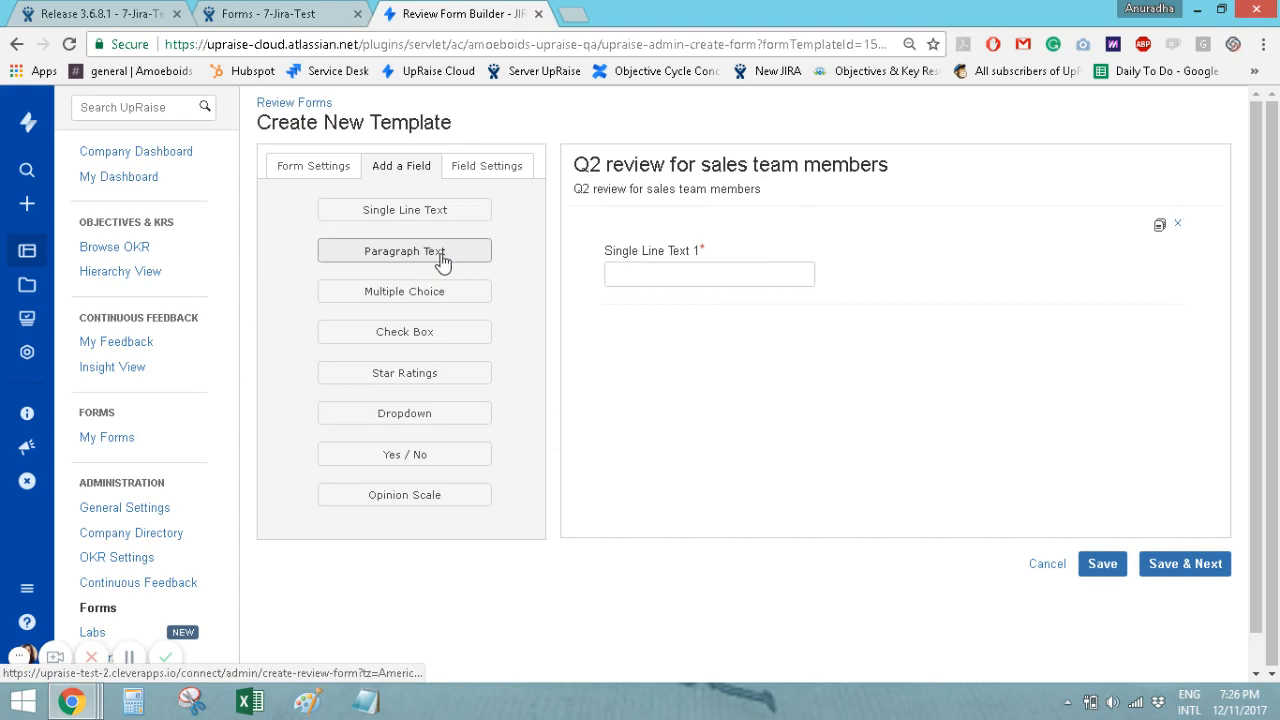
{"action": "left_click", "coordinate": [435, 332]}
{"action": "scroll", "coordinate": [420, 400], "scroll_direction": "down", "scroll_amount": 1}
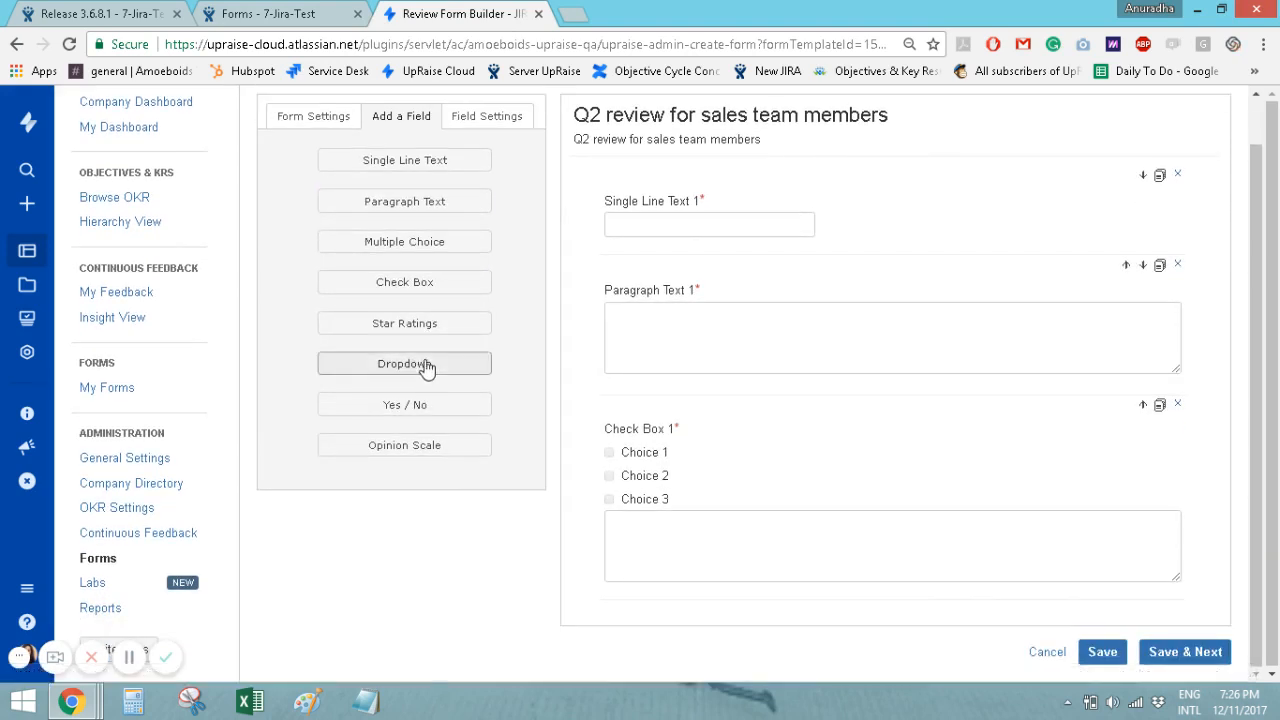
{"action": "left_click", "coordinate": [438, 402]}
{"action": "left_click", "coordinate": [429, 439]}
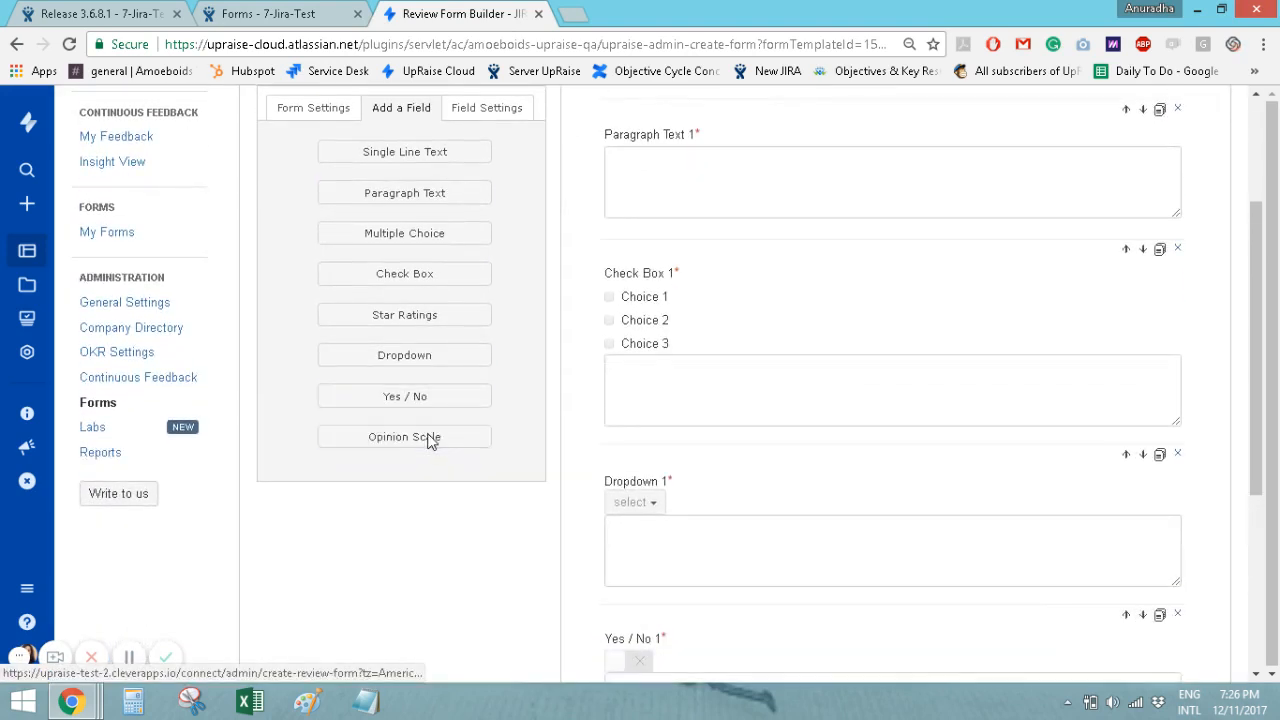
{"action": "left_click", "coordinate": [430, 440]}
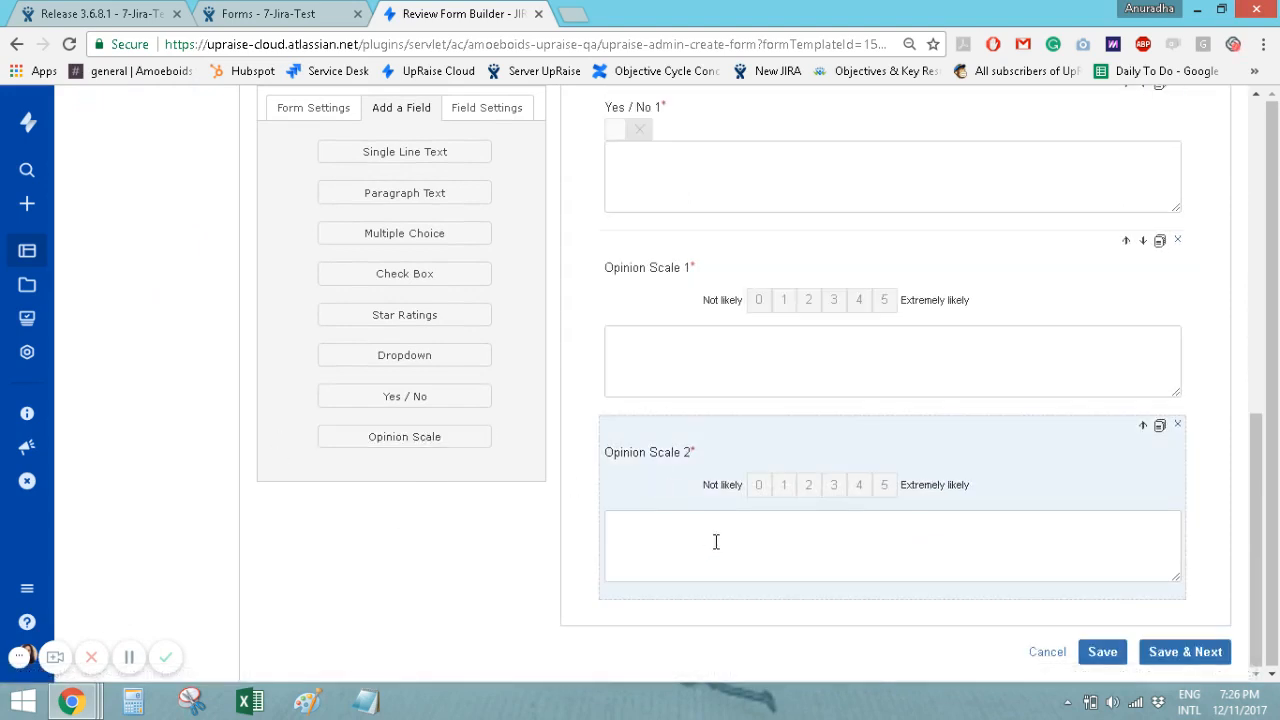
Move Opinion Scale 2 above Opinion Scale 1 and duplicate the Opinion Scale 1 field
{"action": "left_click", "coordinate": [716, 542]}
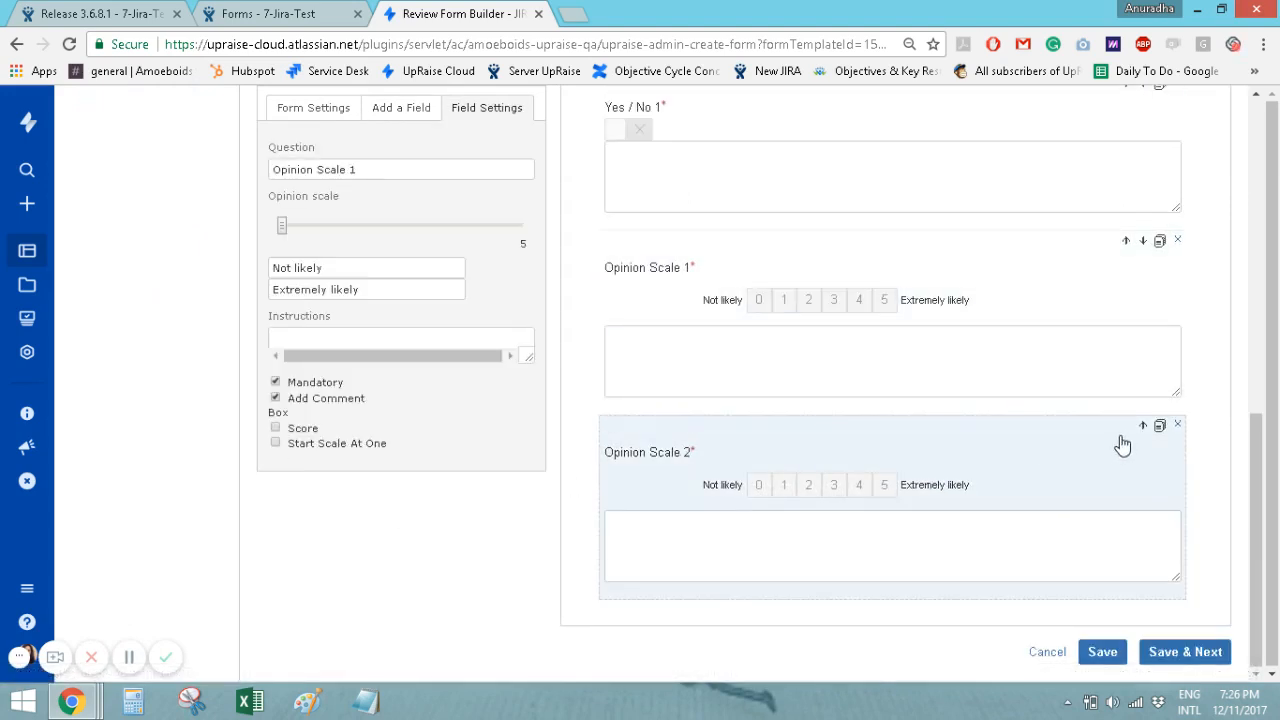
{"action": "left_click", "coordinate": [1143, 425]}
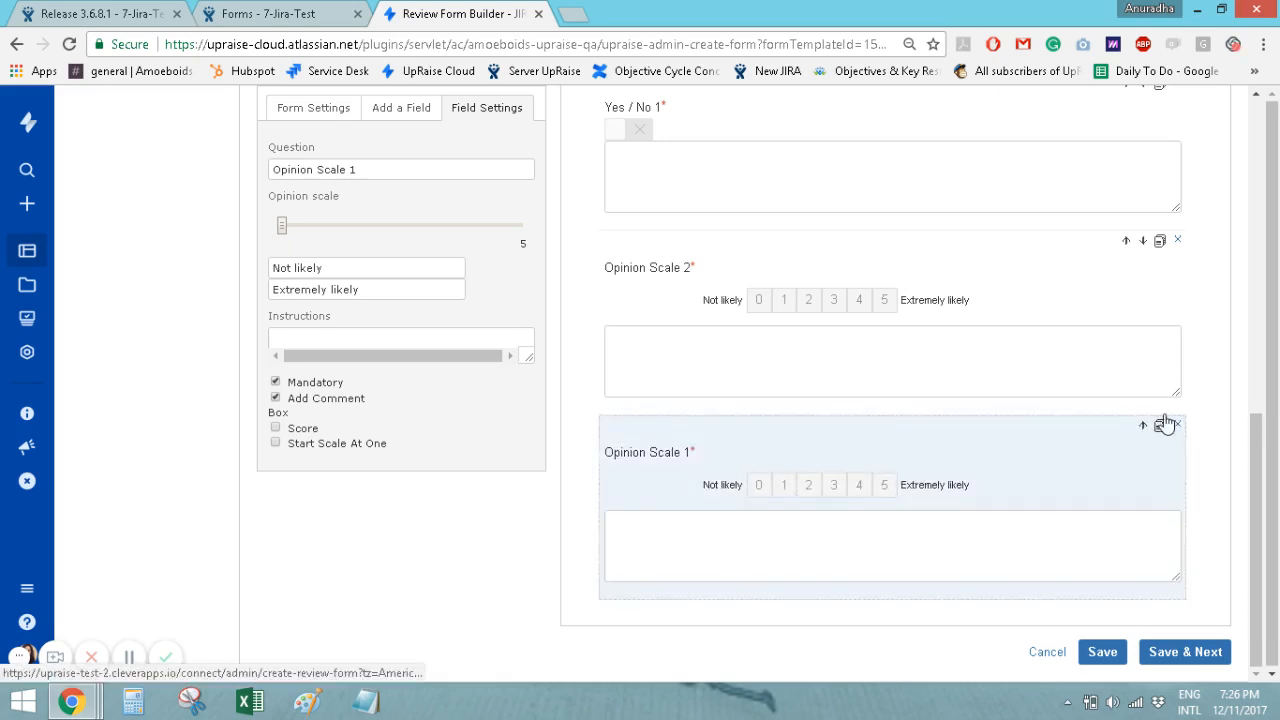
{"action": "left_click", "coordinate": [1160, 426]}
{"action": "scroll", "coordinate": [1162, 432], "scroll_direction": "down", "scroll_amount": 2}
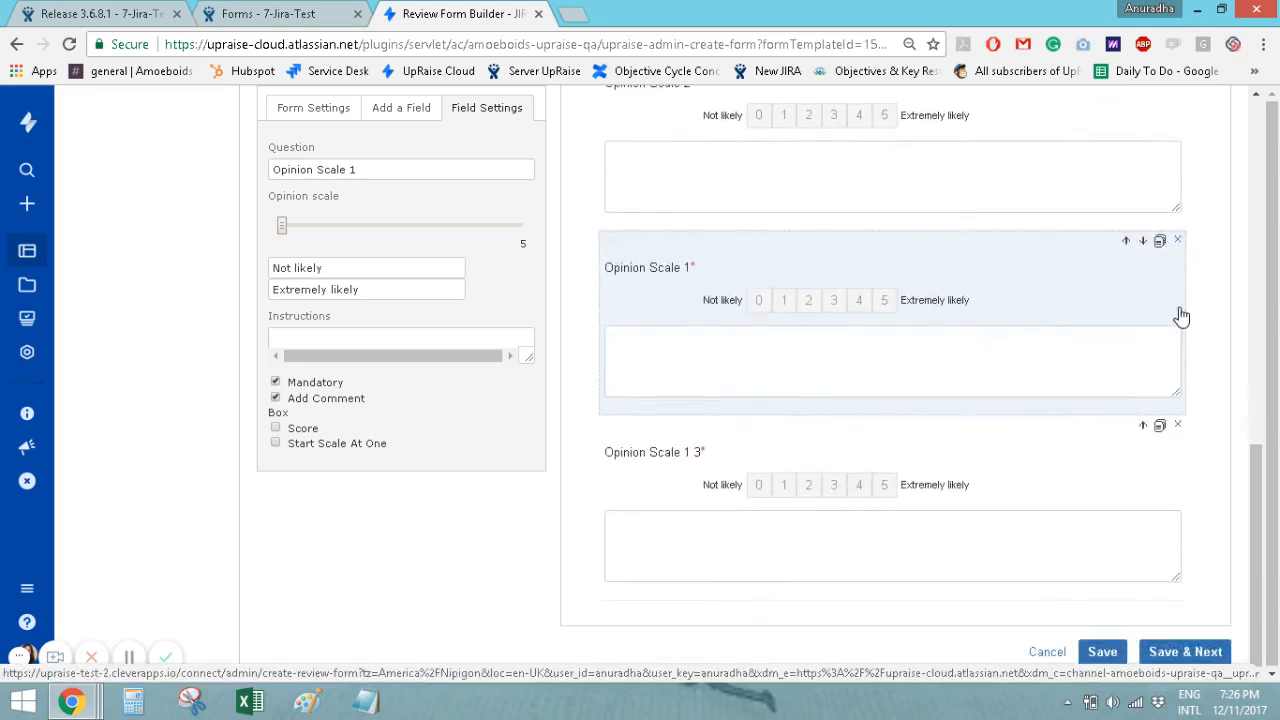
Delete the duplicated Opinion Scale 1 3 field from the end of the form
{"action": "left_click", "coordinate": [826, 521]}
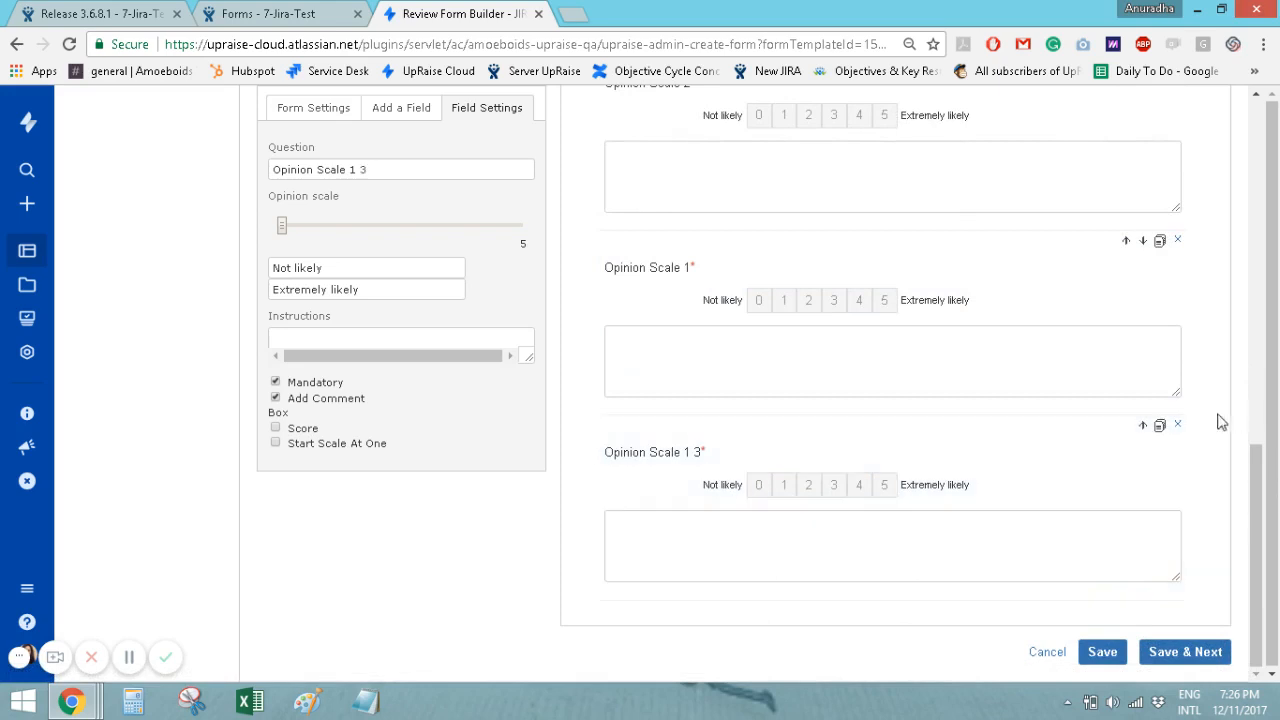
{"action": "scroll", "coordinate": [1007, 497], "scroll_direction": "up", "scroll_amount": 8}
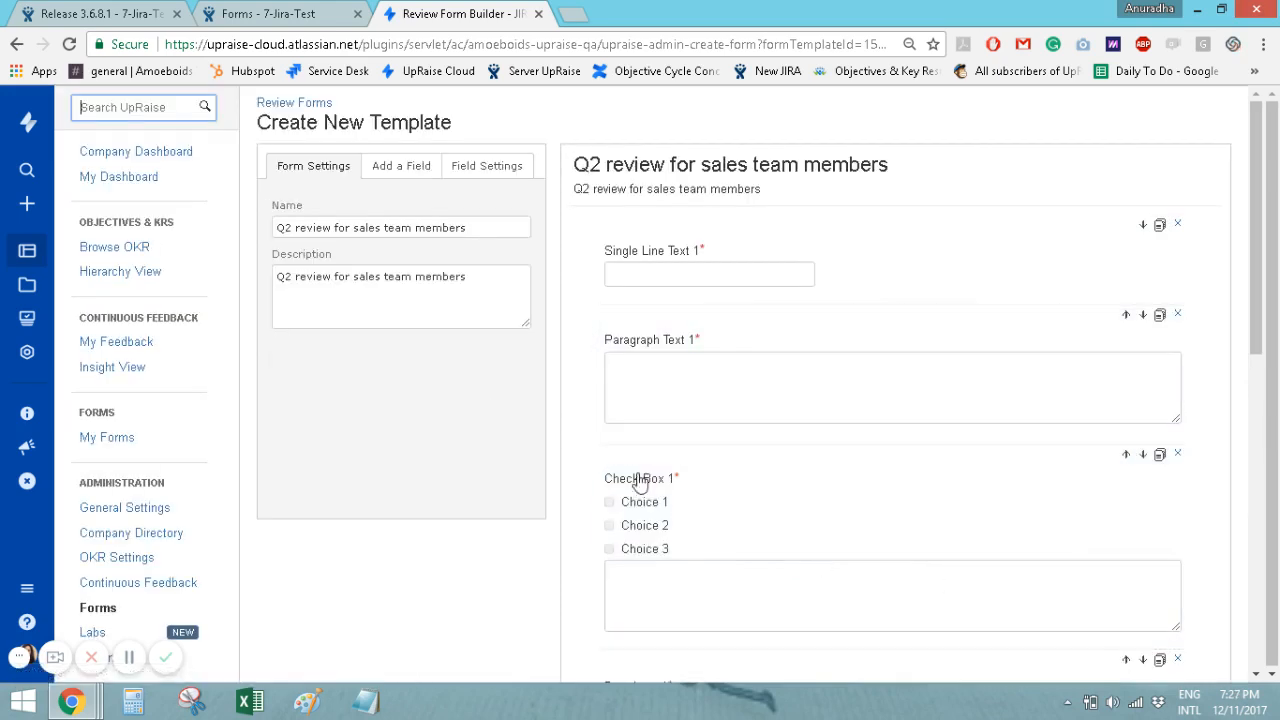
Examine the settings of the Paragraph Text, Opinion Scale, Yes / No and Dropdown fields one after another
{"action": "left_click", "coordinate": [683, 583]}
{"action": "left_click", "coordinate": [688, 387]}
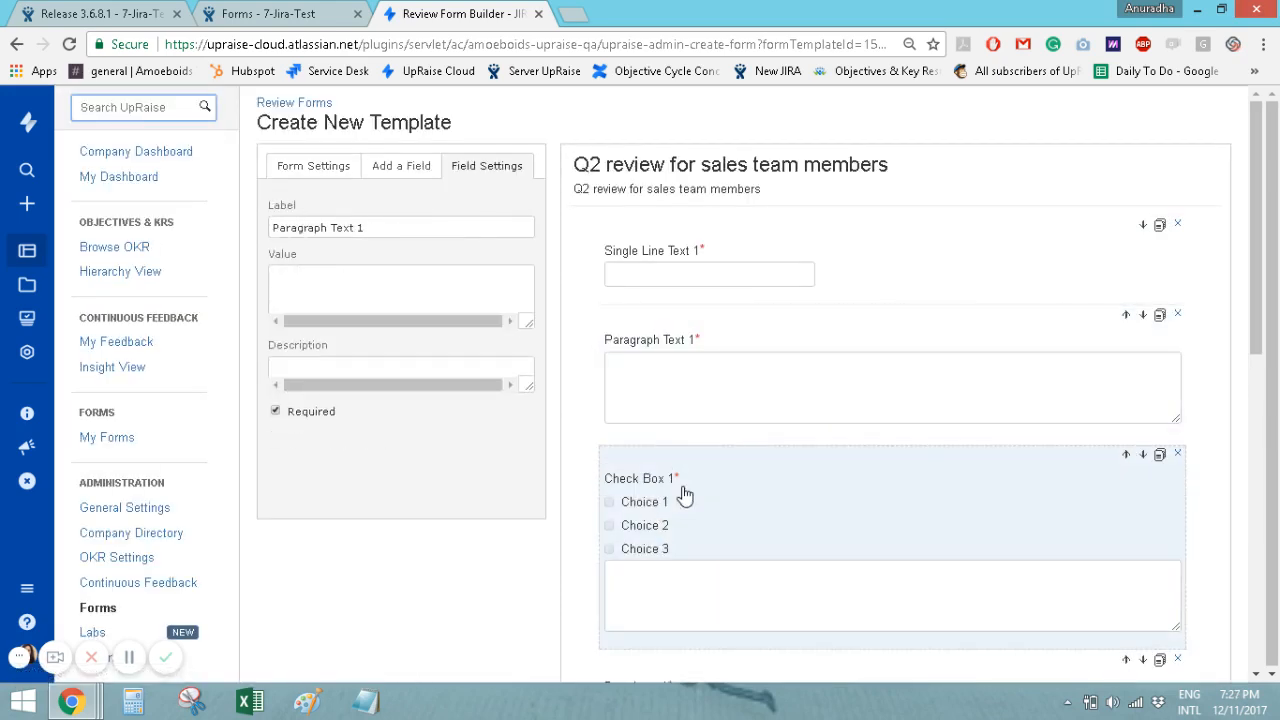
{"action": "scroll", "coordinate": [714, 410], "scroll_direction": "down", "scroll_amount": 8}
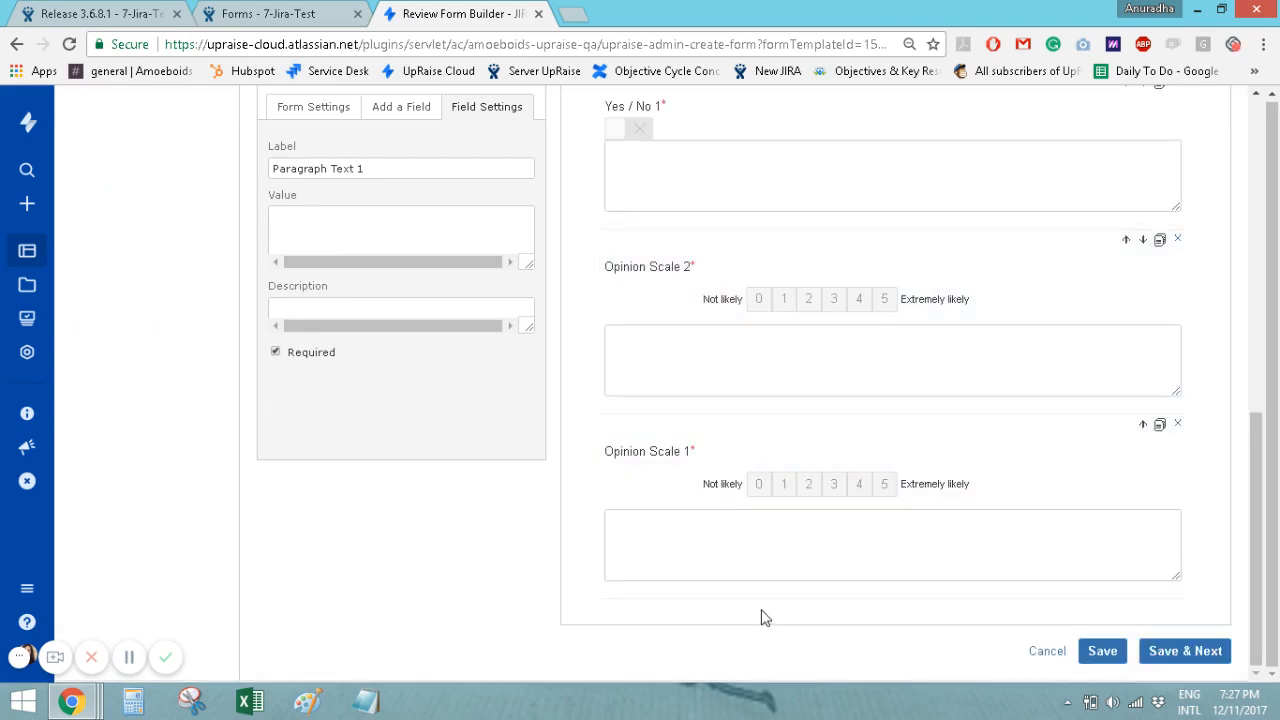
{"action": "left_click", "coordinate": [726, 531]}
{"action": "left_click", "coordinate": [717, 360]}
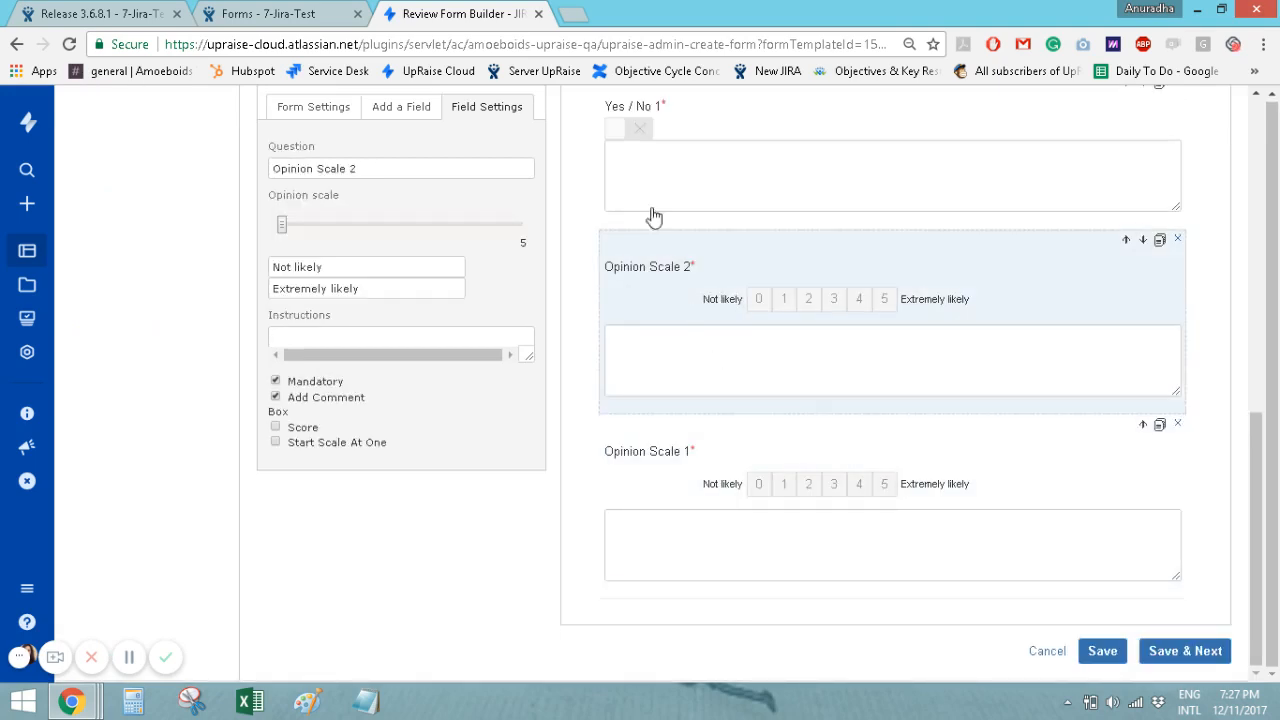
{"action": "left_click", "coordinate": [663, 171]}
{"action": "scroll", "coordinate": [703, 391], "scroll_direction": "up", "scroll_amount": 3}
{"action": "left_click", "coordinate": [663, 315]}
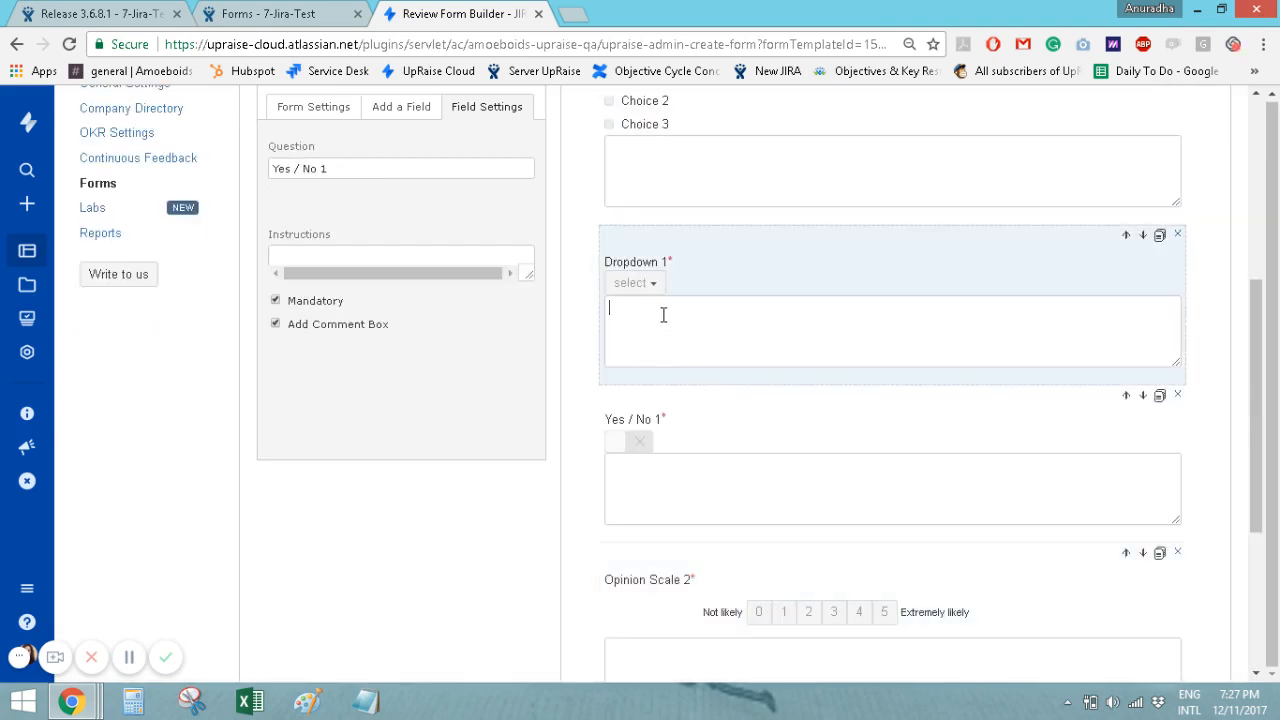
Go through the Check Box 1 label and choices, add two blank choices and remove them both
{"action": "left_click", "coordinate": [718, 172]}
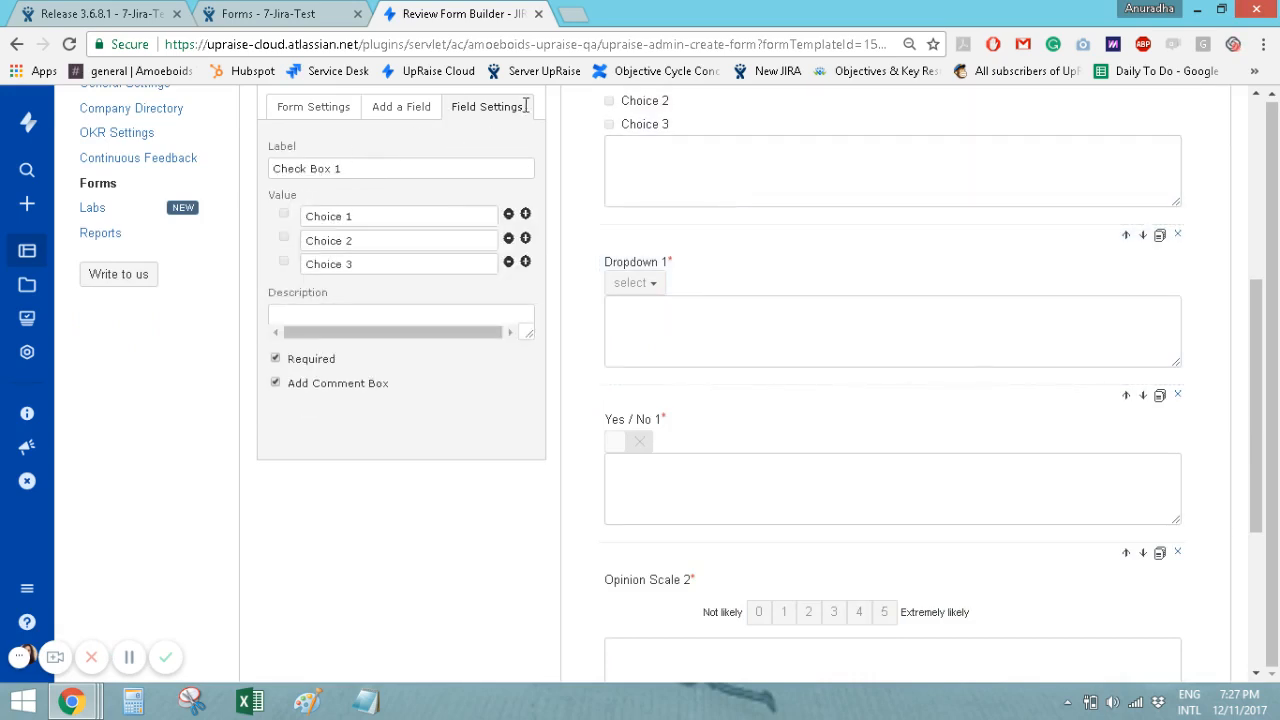
{"action": "triple_click", "coordinate": [307, 168]}
{"action": "triple_click", "coordinate": [360, 218]}
{"action": "triple_click", "coordinate": [362, 241]}
{"action": "triple_click", "coordinate": [362, 264]}
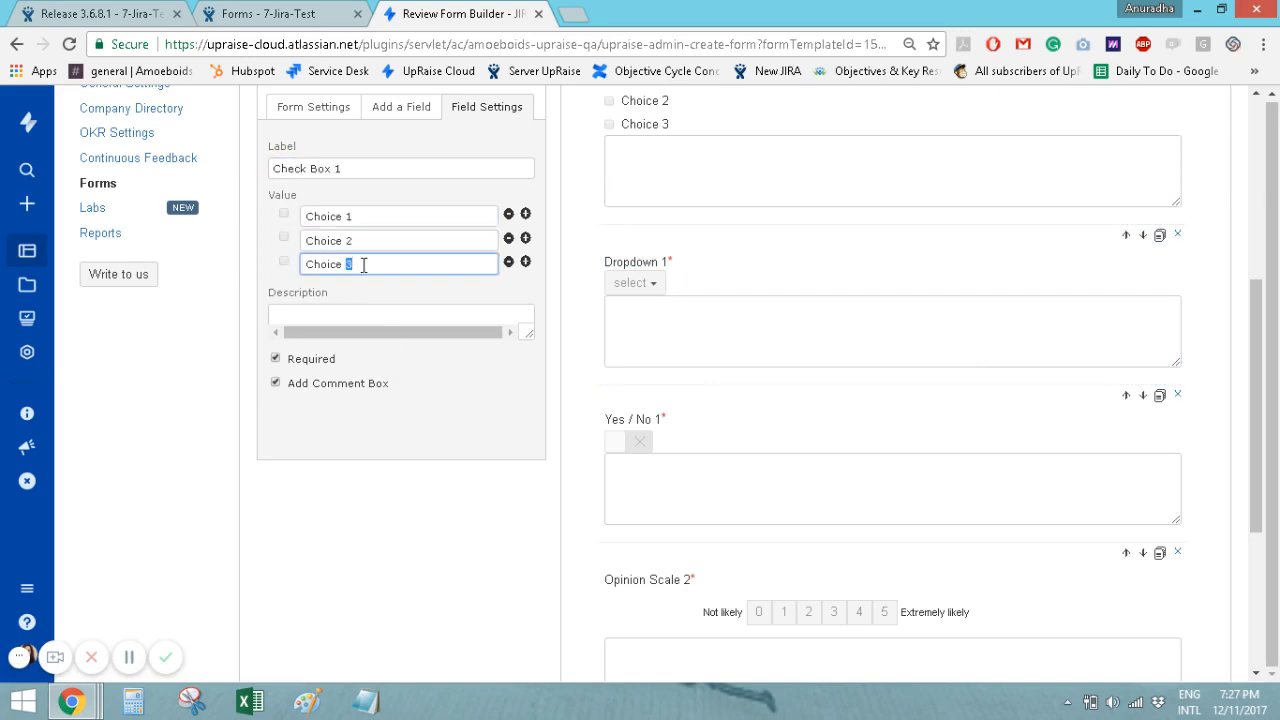
{"action": "left_click", "coordinate": [525, 262]}
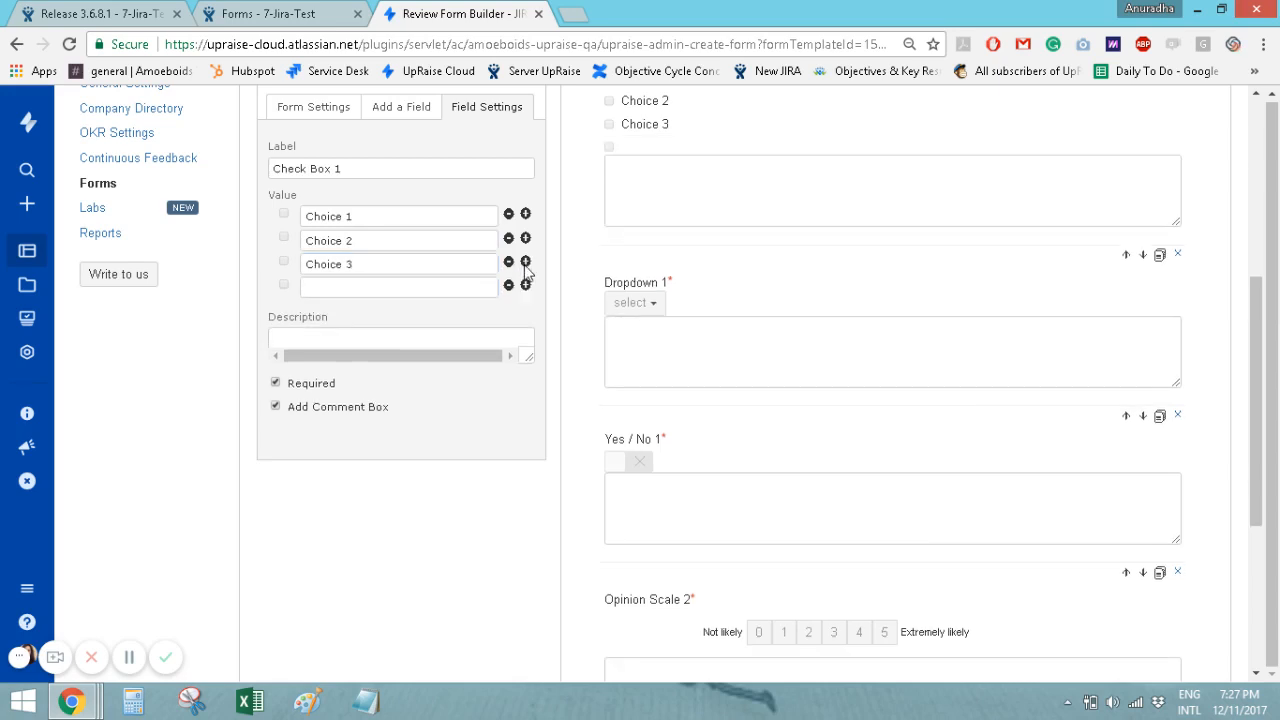
{"action": "left_click", "coordinate": [525, 285]}
{"action": "left_click", "coordinate": [509, 309]}
{"action": "left_click", "coordinate": [509, 287]}
Add two blank choices below Menu 3 in the Dropdown 1 field
{"action": "left_click", "coordinate": [751, 323]}
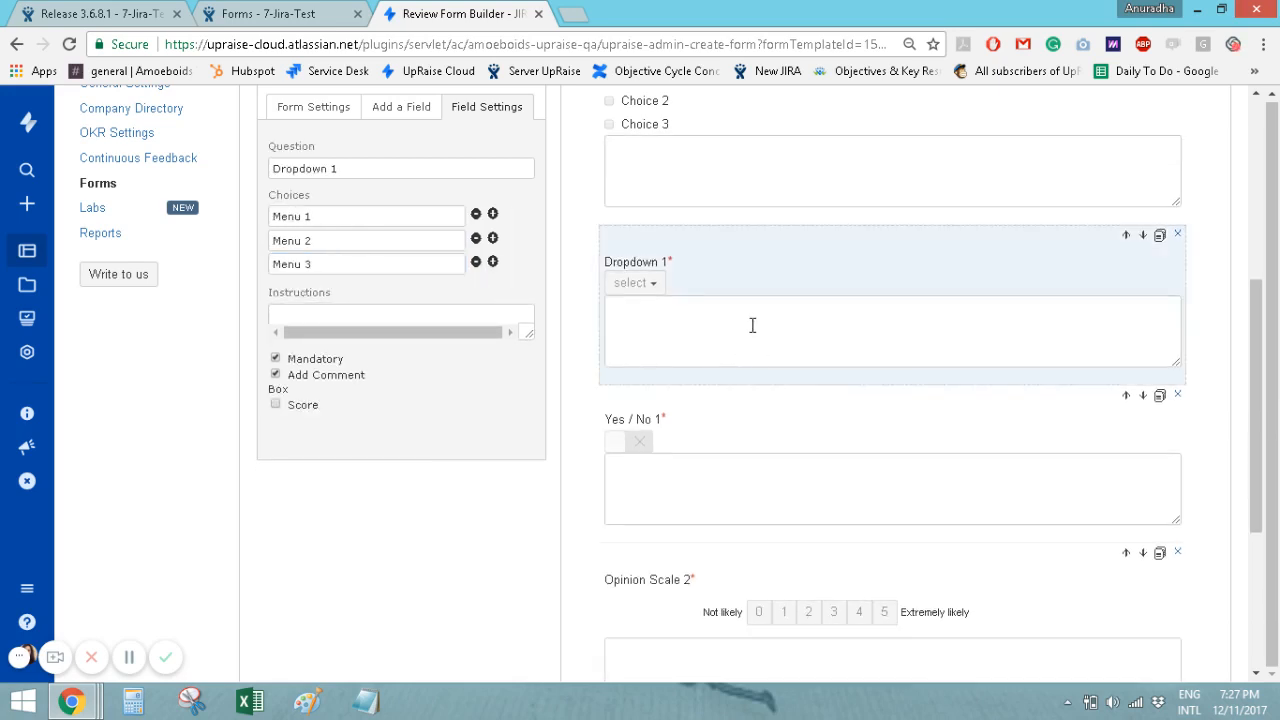
{"action": "left_click", "coordinate": [492, 262]}
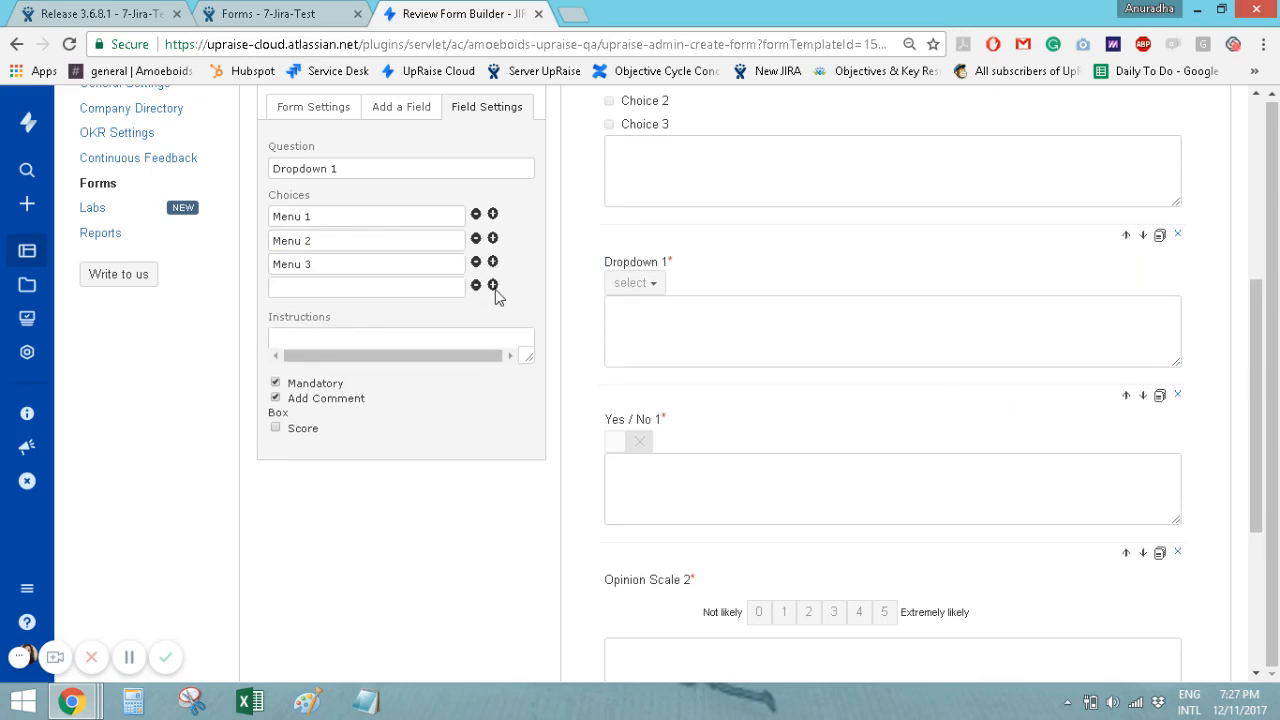
{"action": "left_click", "coordinate": [493, 286]}
Examine the Yes / No 1 and Opinion Scale settings, including the scale range and the two end labels
{"action": "left_click", "coordinate": [675, 472]}
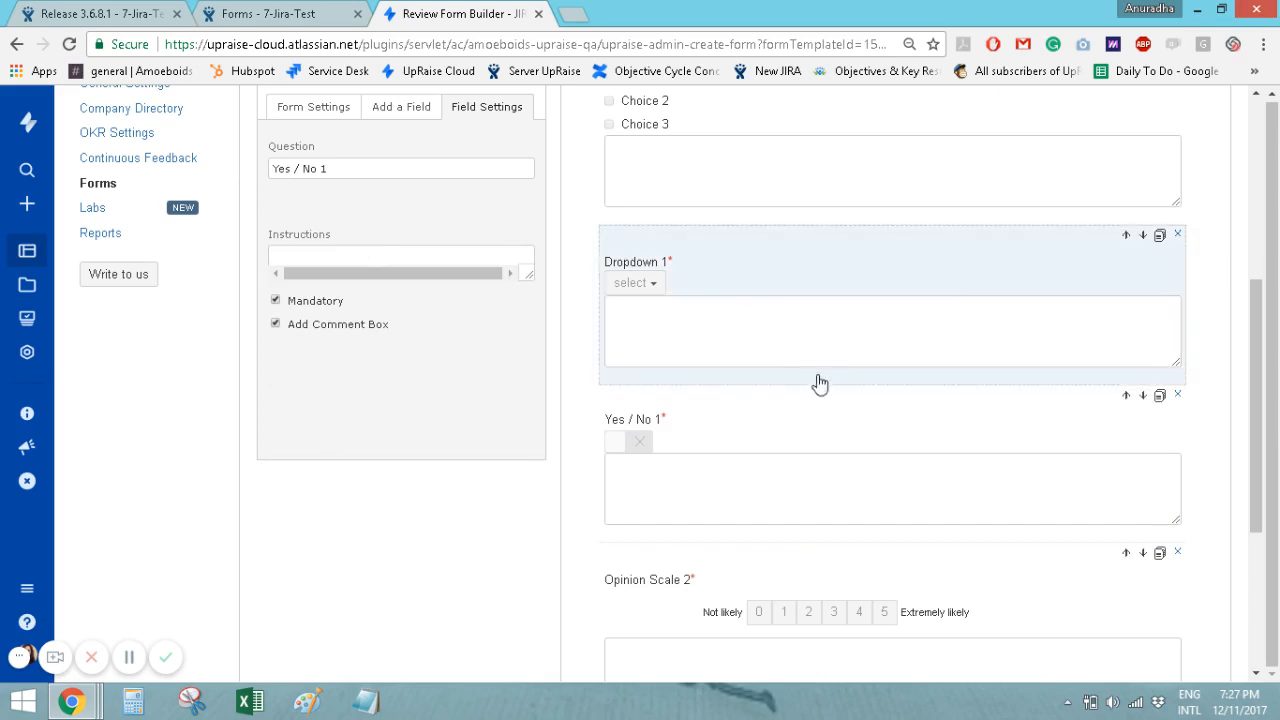
{"action": "scroll", "coordinate": [815, 380], "scroll_direction": "down", "scroll_amount": 3}
{"action": "left_click", "coordinate": [652, 366]}
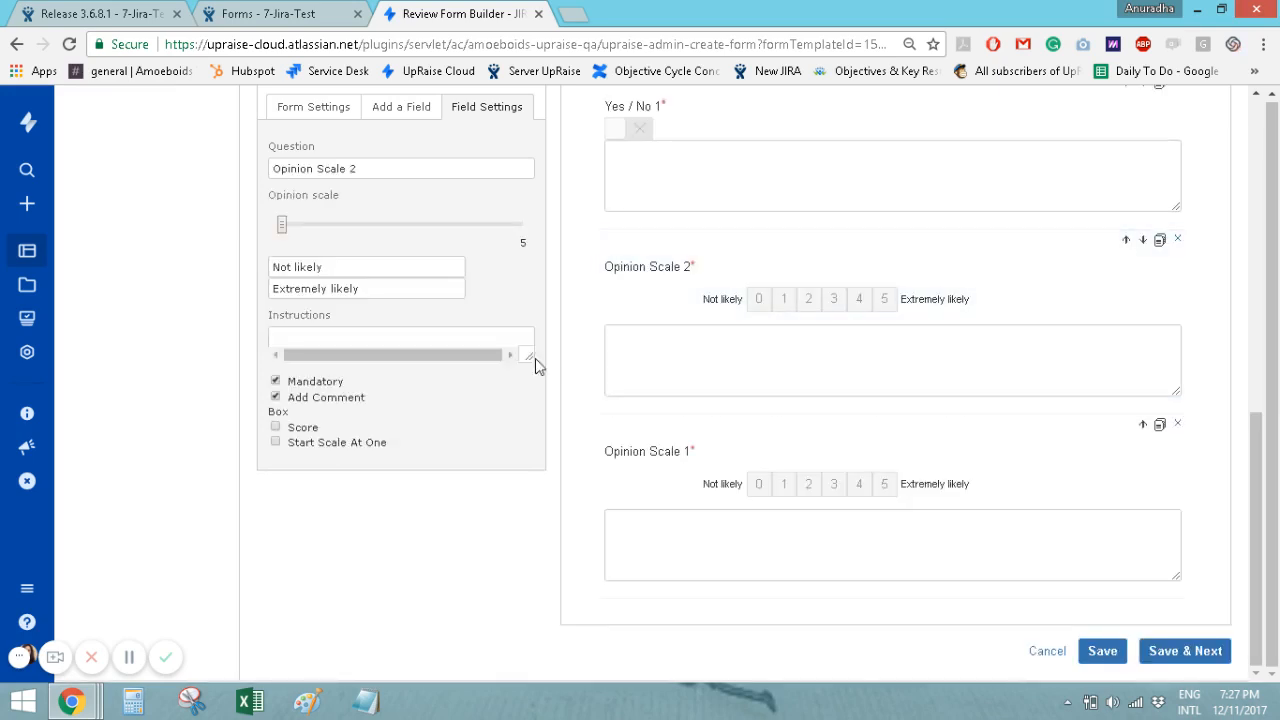
{"action": "mouse_move", "coordinate": [283, 229]}
{"action": "left_mouse_down"}
{"action": "mouse_move", "coordinate": [463, 237]}
{"action": "mouse_move", "coordinate": [281, 227]}
{"action": "left_mouse_up"}
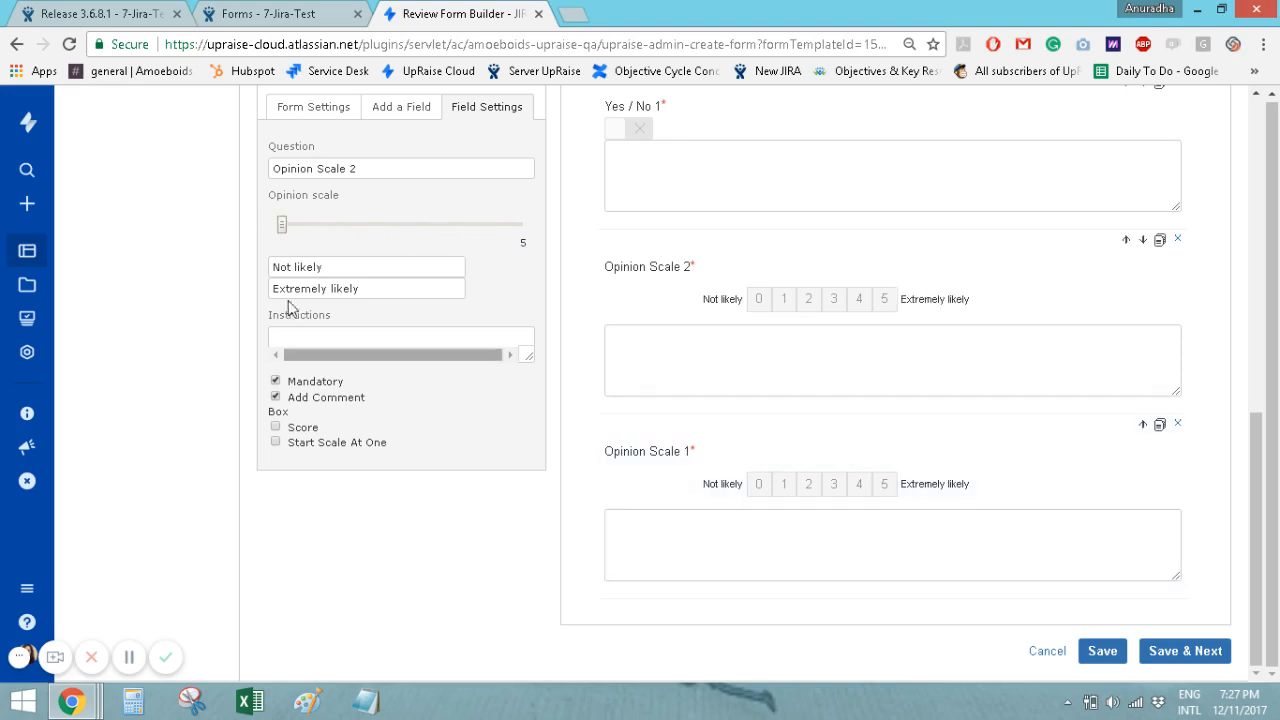
{"action": "left_click", "coordinate": [372, 287]}
{"action": "left_click", "coordinate": [320, 267]}
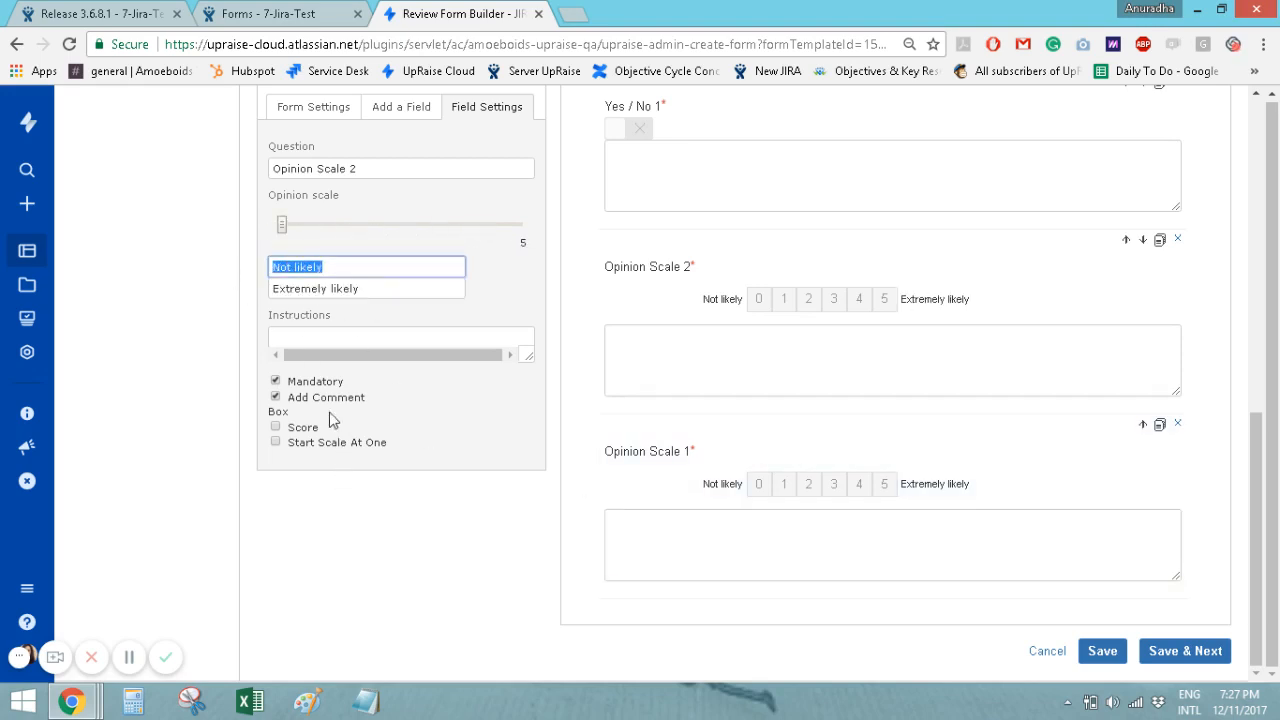
{"action": "left_click", "coordinate": [678, 530]}
Add a Star Ratings field to the form and open its settings for the question, choices and instructions
{"action": "scroll", "coordinate": [678, 532], "scroll_direction": "up", "scroll_amount": 3}
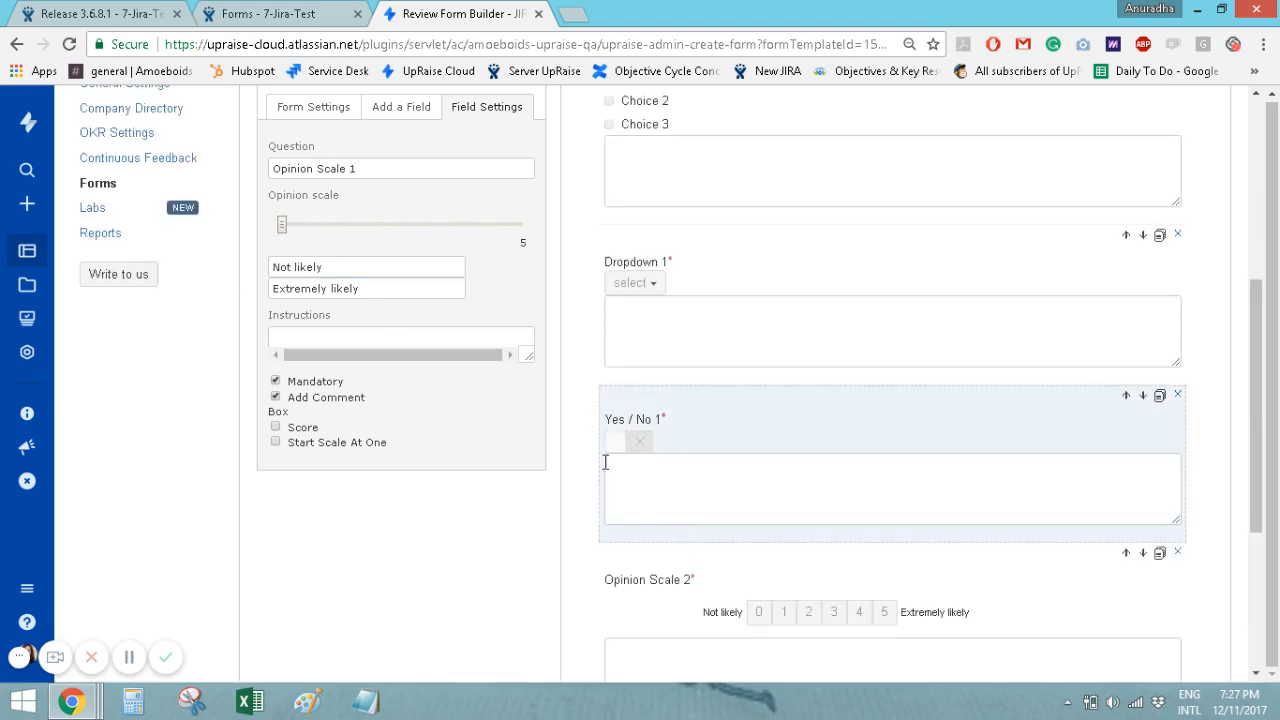
{"action": "left_click", "coordinate": [401, 106]}
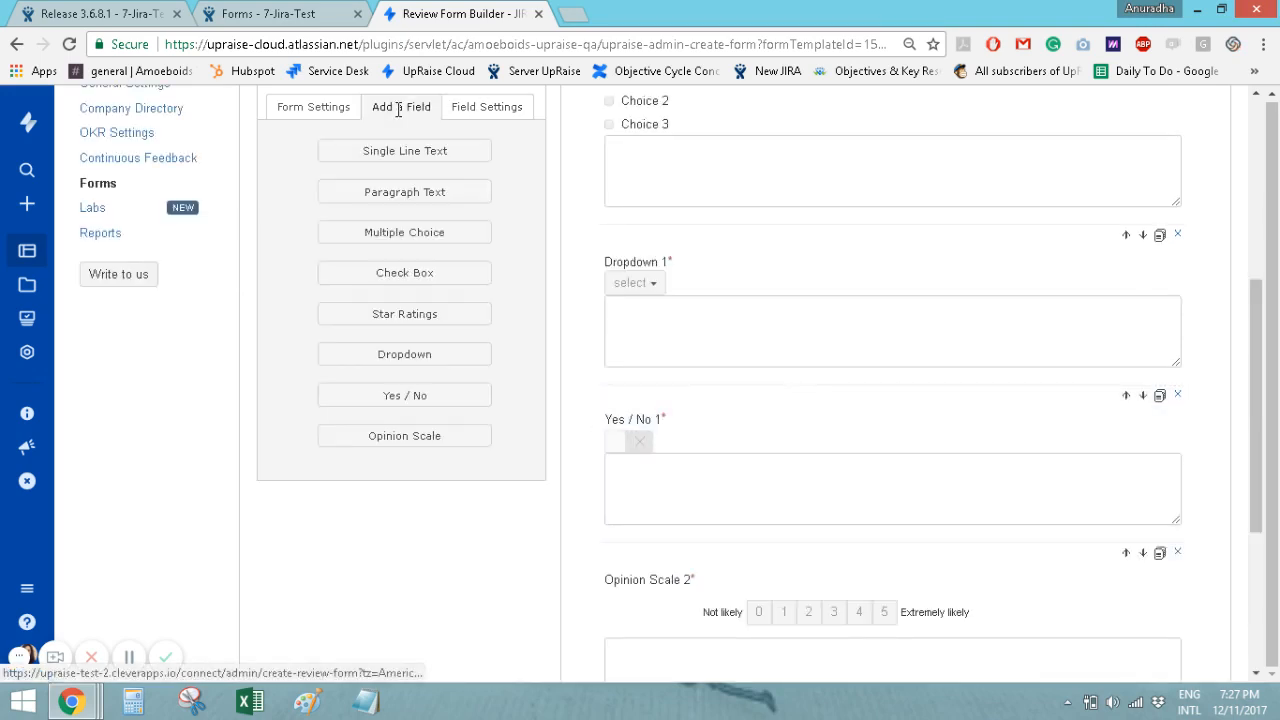
{"action": "left_click", "coordinate": [440, 318]}
{"action": "left_click", "coordinate": [706, 553]}
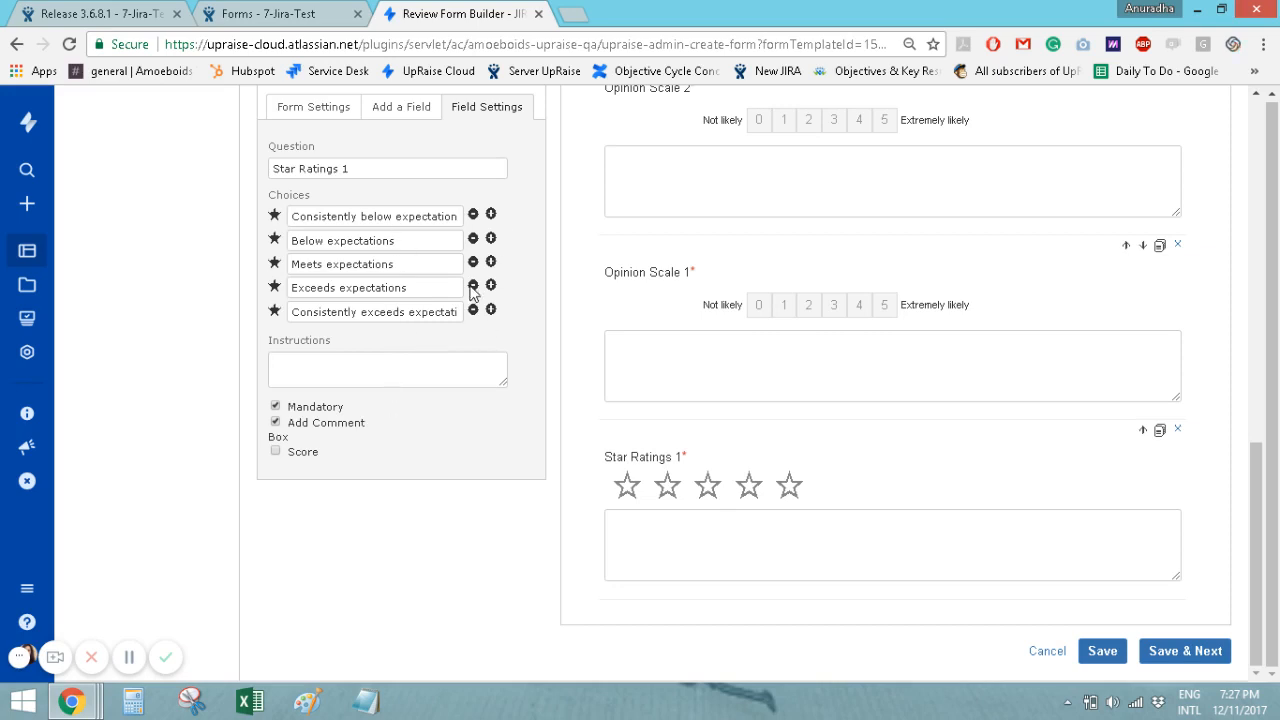
{"action": "left_click", "coordinate": [346, 160]}
{"action": "left_click", "coordinate": [331, 367]}
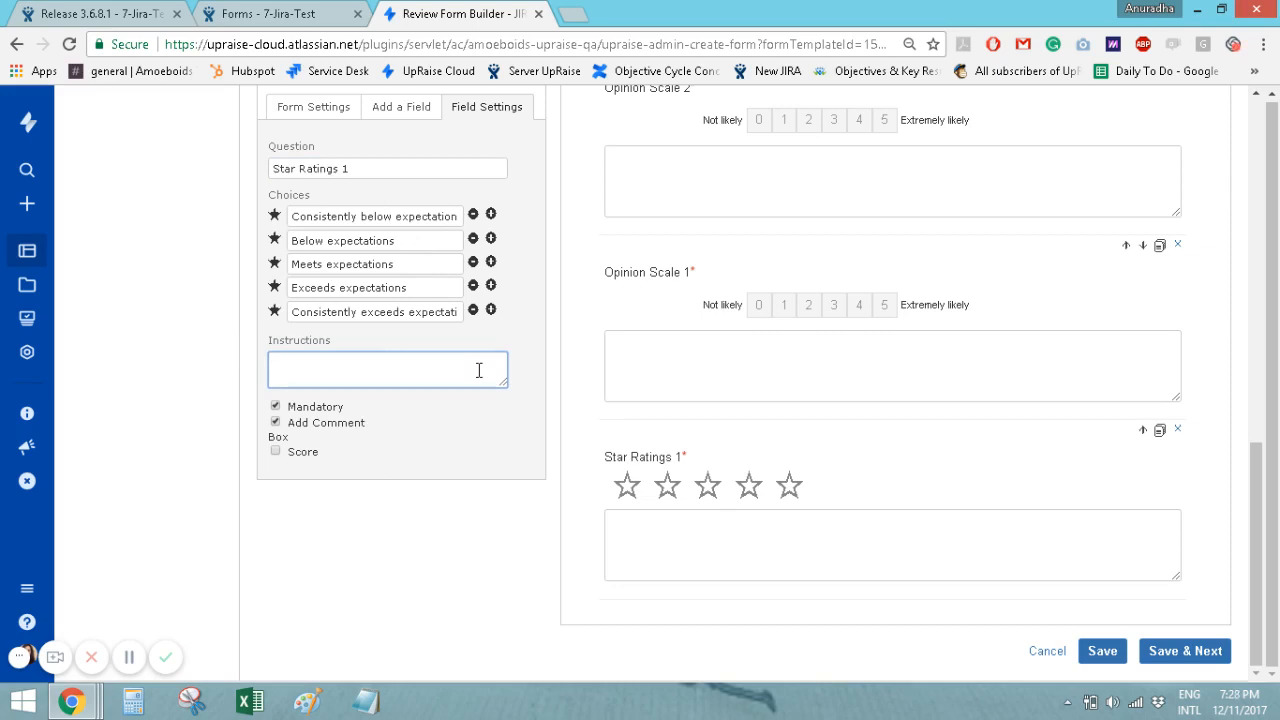
Switch the Star Ratings 1 field's Mandatory and Add Comment Box options off and back on
{"action": "left_click", "coordinate": [276, 407]}
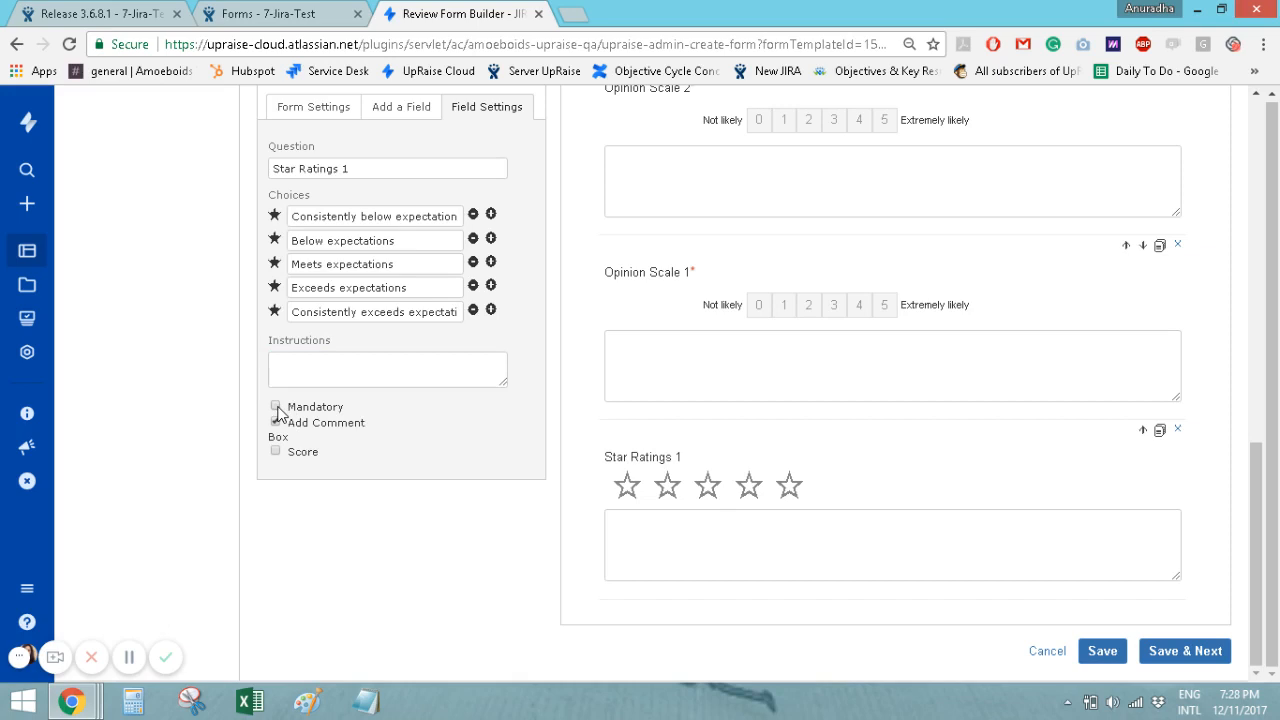
{"action": "left_click", "coordinate": [276, 407]}
{"action": "left_click", "coordinate": [276, 424]}
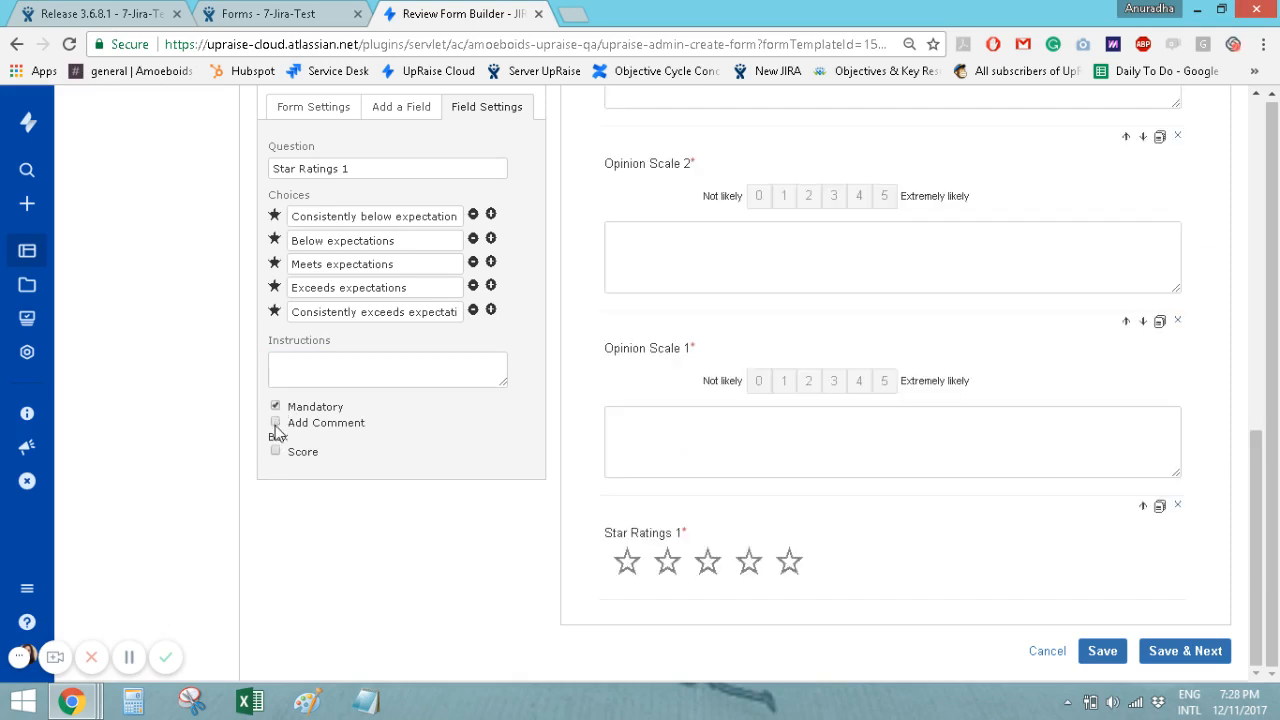
{"action": "left_click", "coordinate": [276, 425]}
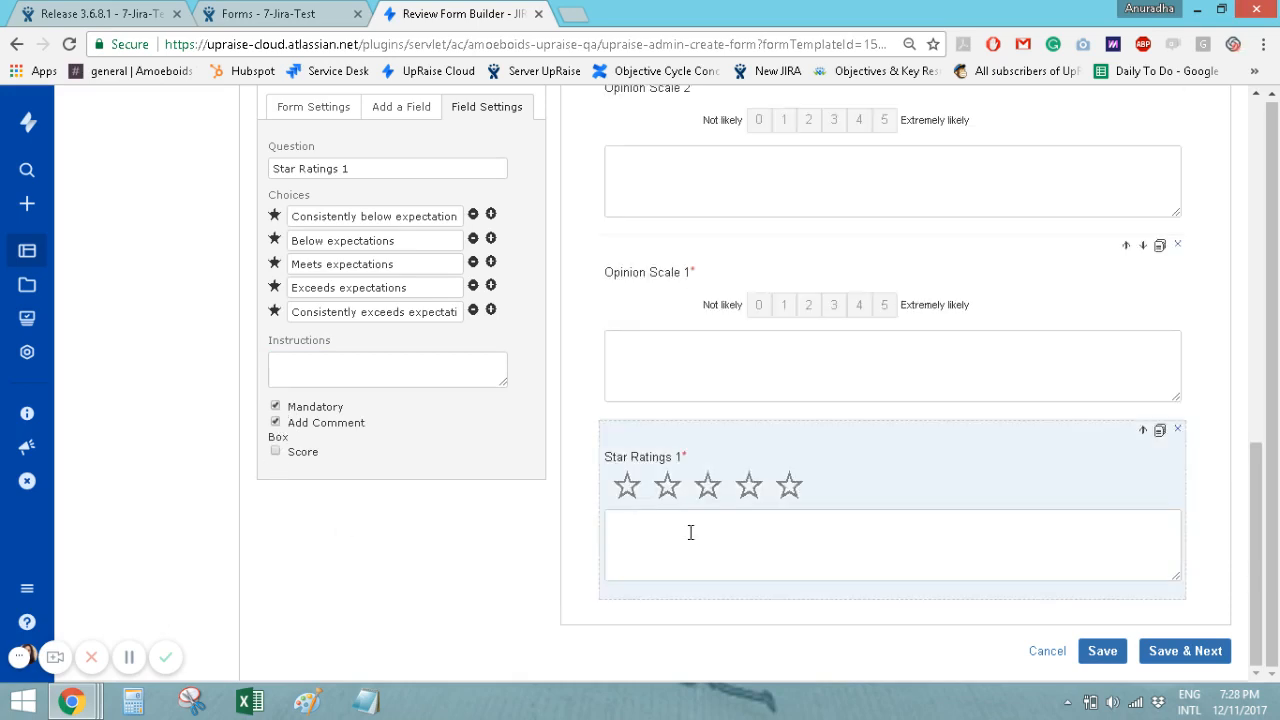
{"action": "left_click", "coordinate": [275, 424]}
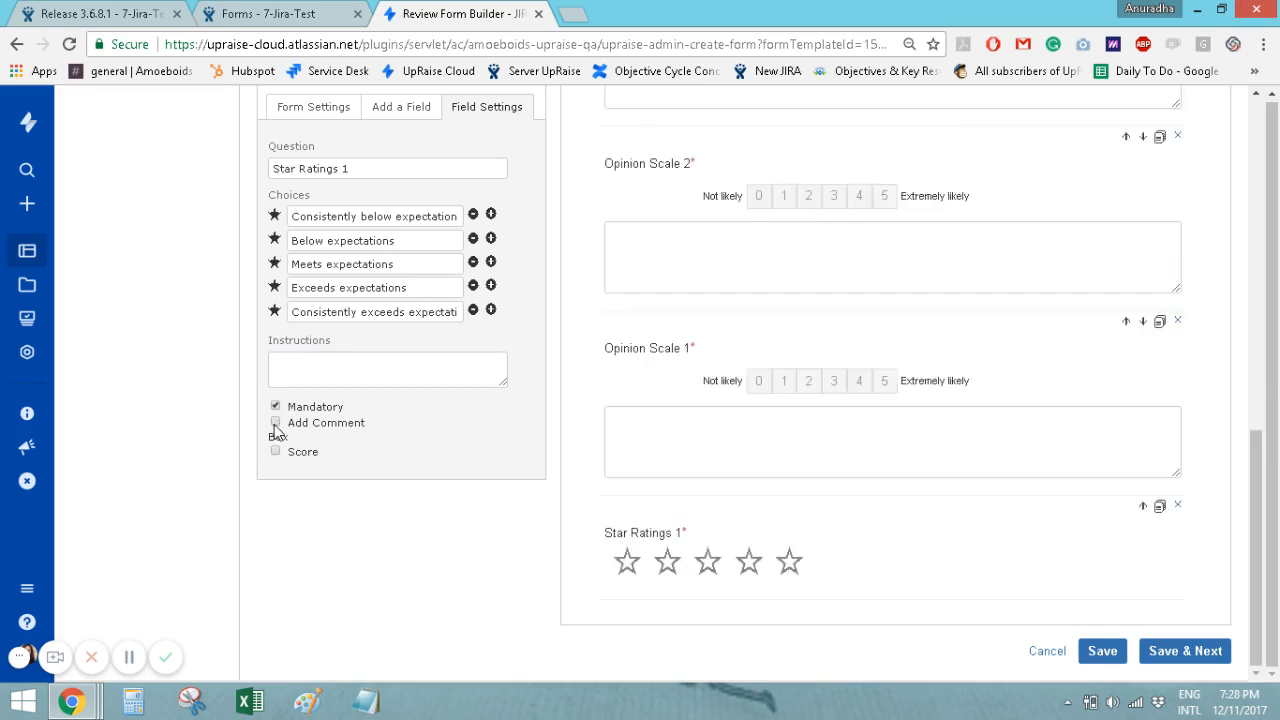
{"action": "left_click", "coordinate": [275, 424]}
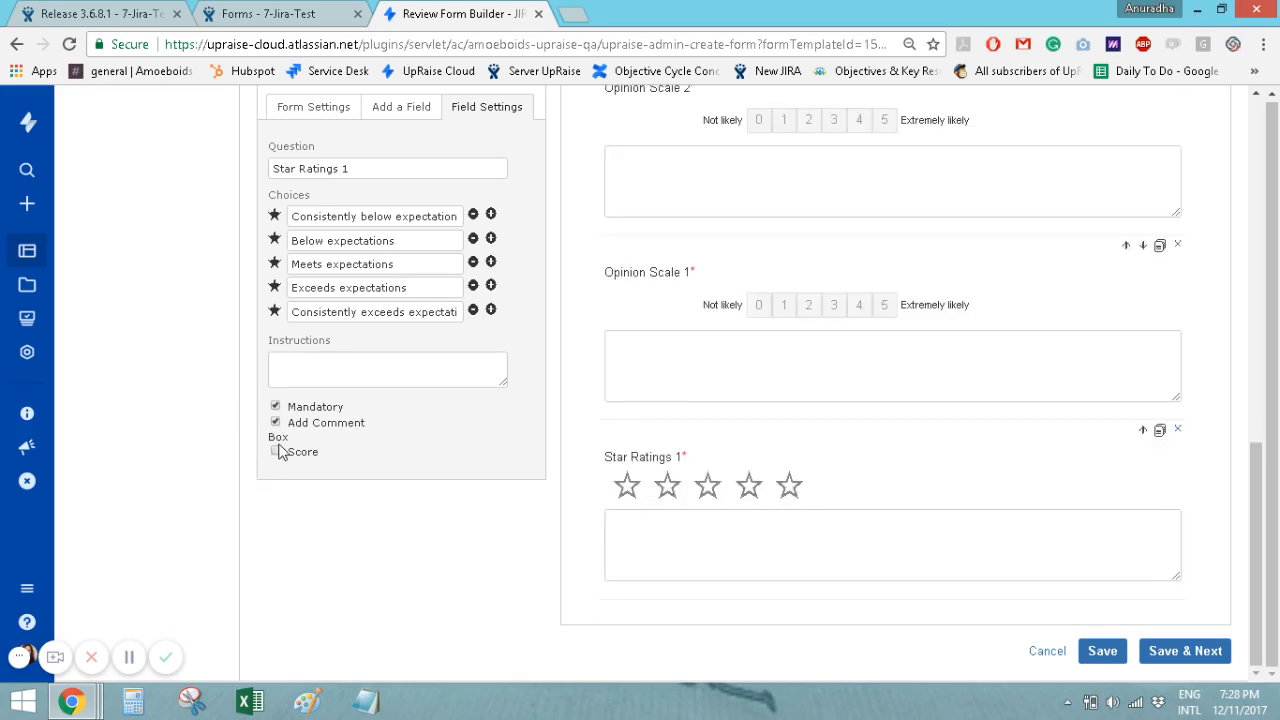
Enable the Score option for the Star Ratings 1 field
{"action": "left_click", "coordinate": [276, 452]}
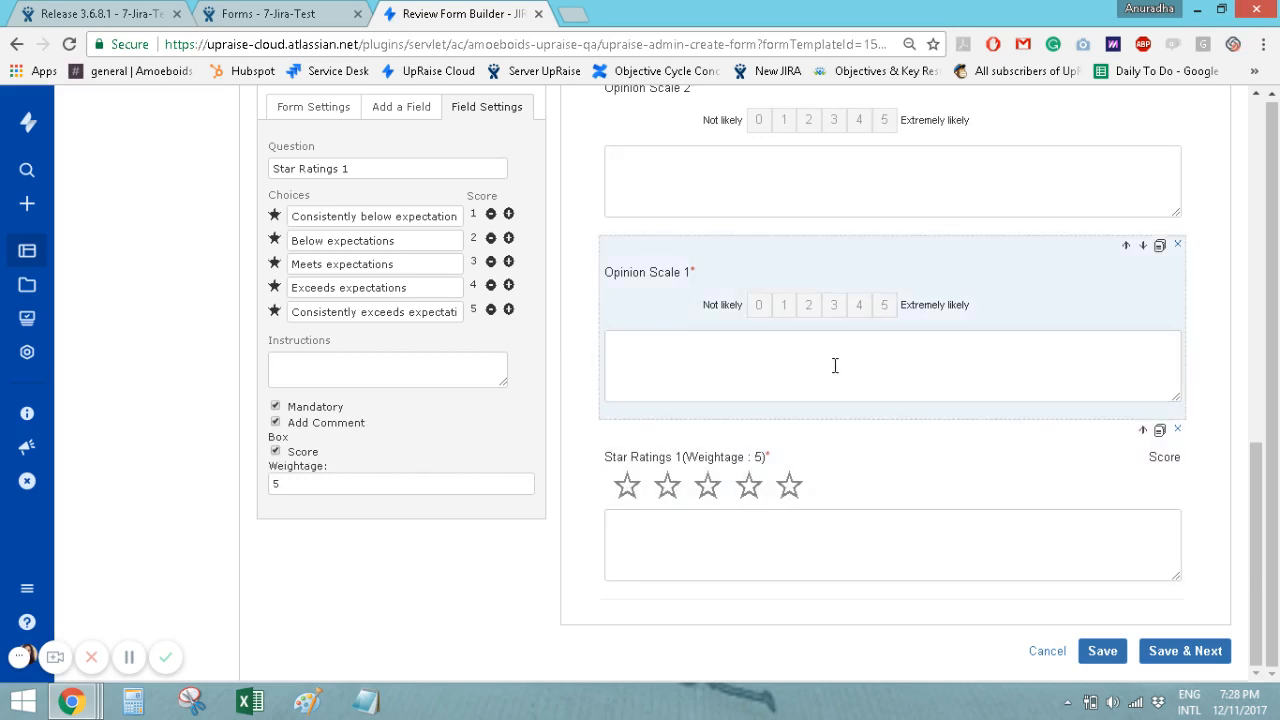
Compare the scored Star Ratings field's settings with those of the Opinion Scale, Yes / No, Dropdown and Paragraph Text fields
{"action": "left_click", "coordinate": [835, 366]}
{"action": "left_click", "coordinate": [720, 177]}
{"action": "scroll", "coordinate": [745, 368], "scroll_direction": "up", "scroll_amount": 3}
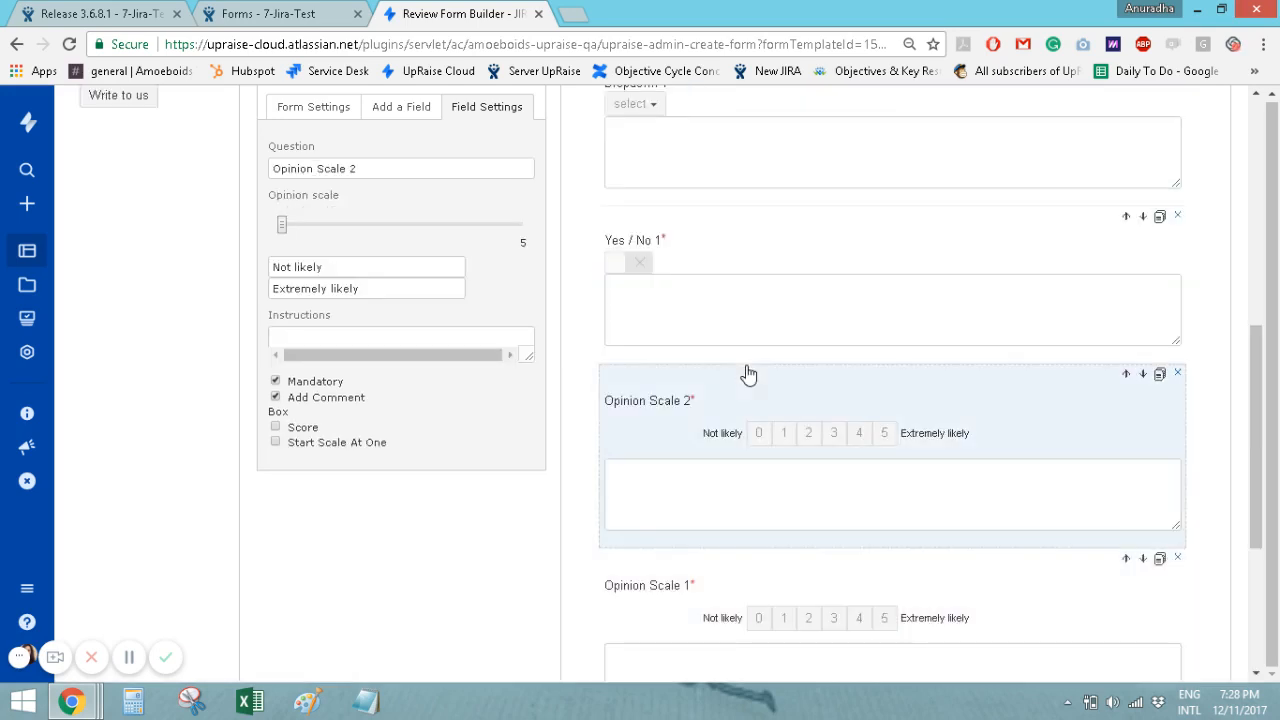
{"action": "left_click", "coordinate": [743, 320]}
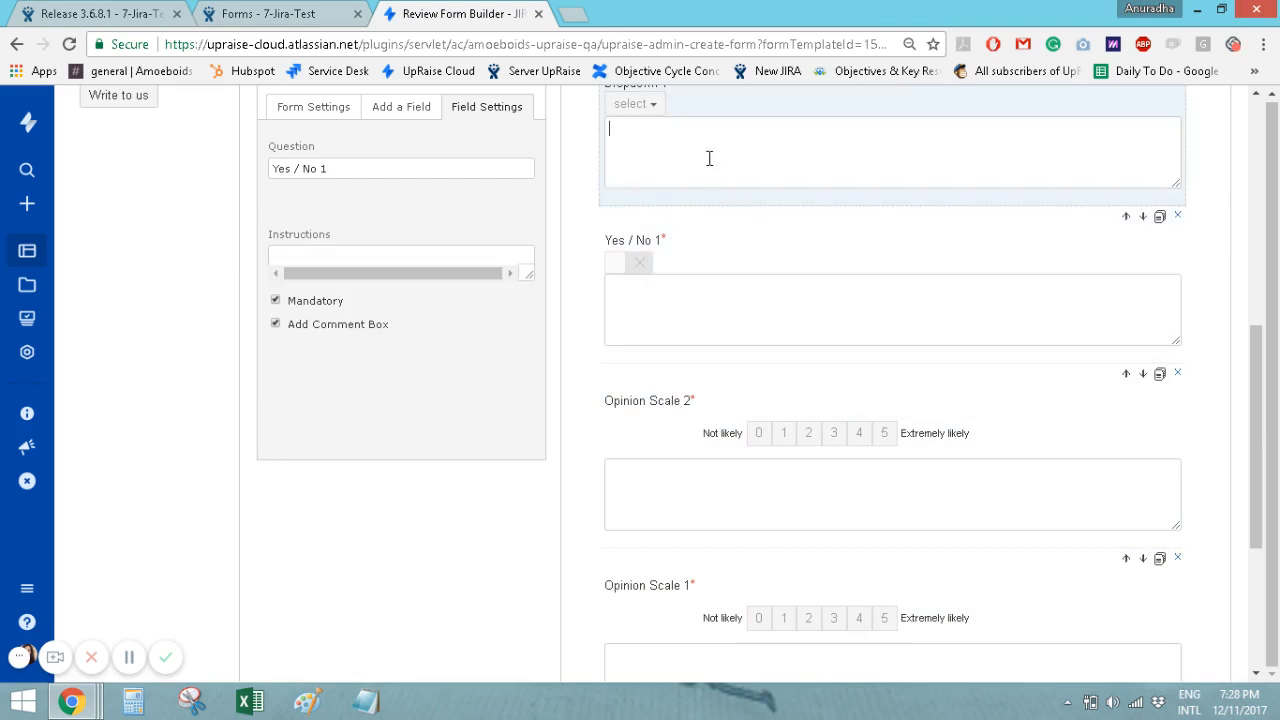
{"action": "left_click", "coordinate": [708, 160]}
{"action": "scroll", "coordinate": [720, 300], "scroll_direction": "up", "scroll_amount": 10}
{"action": "left_click", "coordinate": [724, 401]}
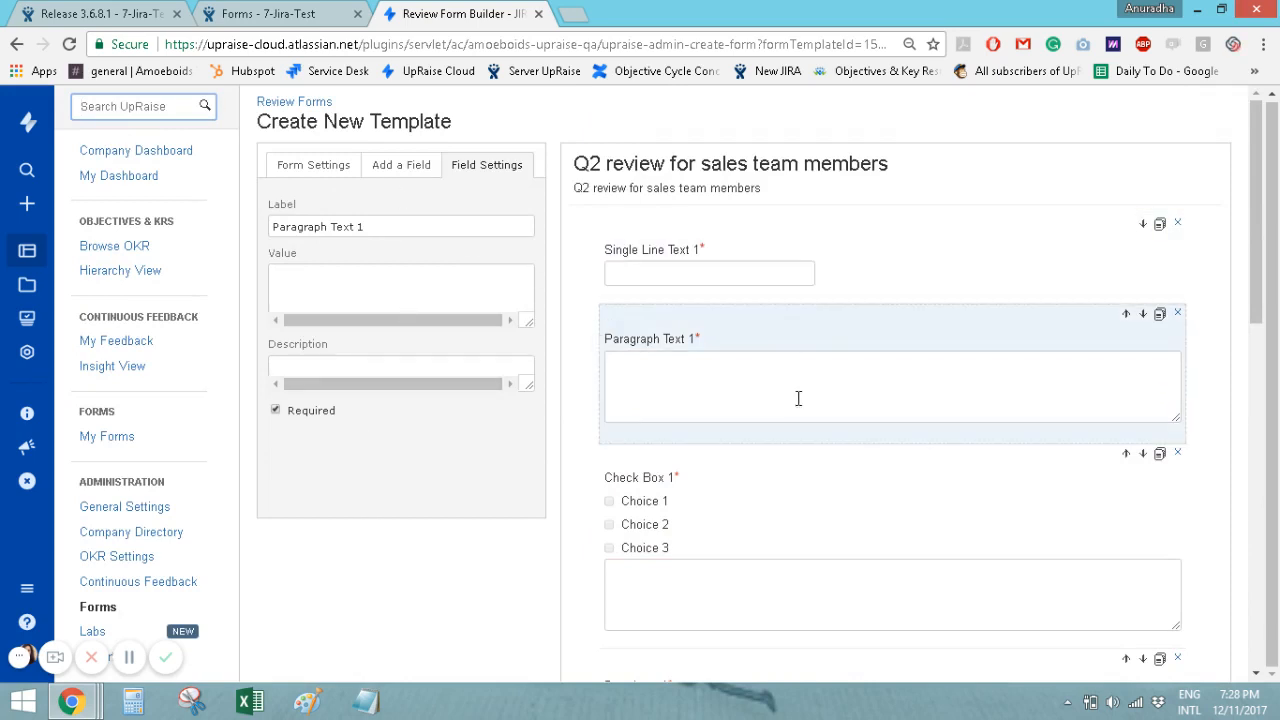
{"action": "scroll", "coordinate": [751, 486], "scroll_direction": "down", "scroll_amount": 10}
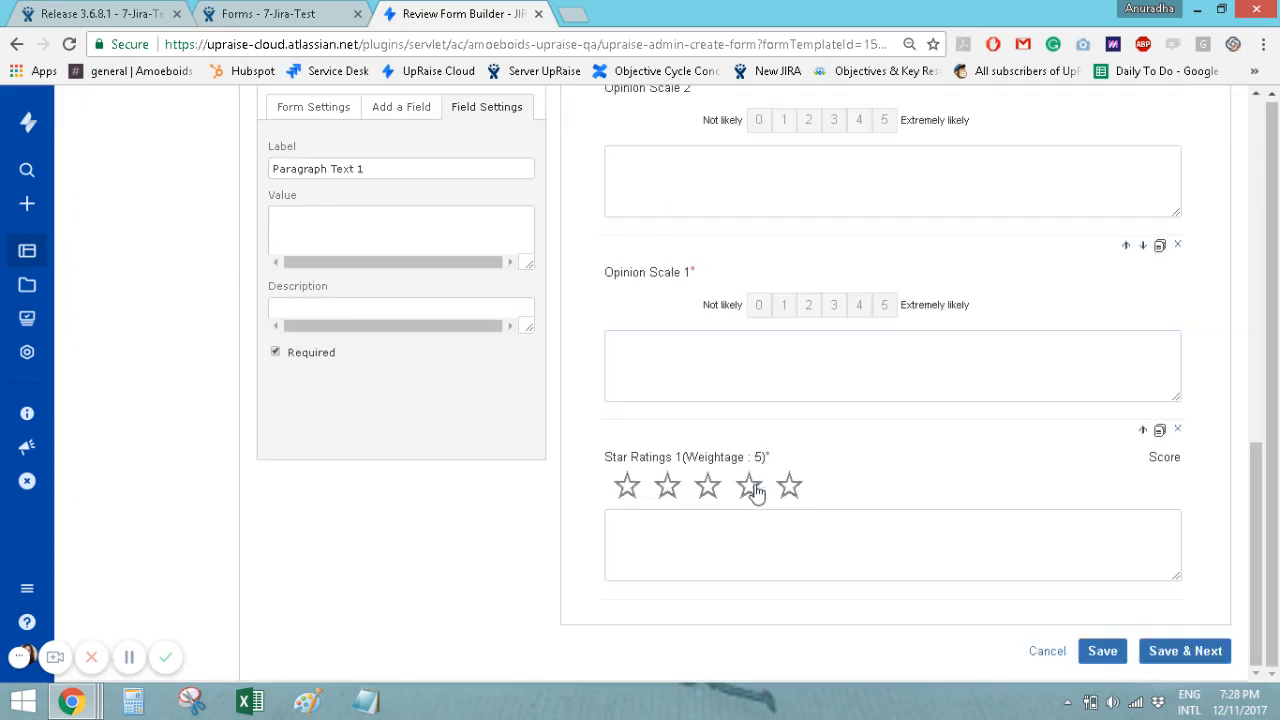
{"action": "left_click", "coordinate": [726, 528]}
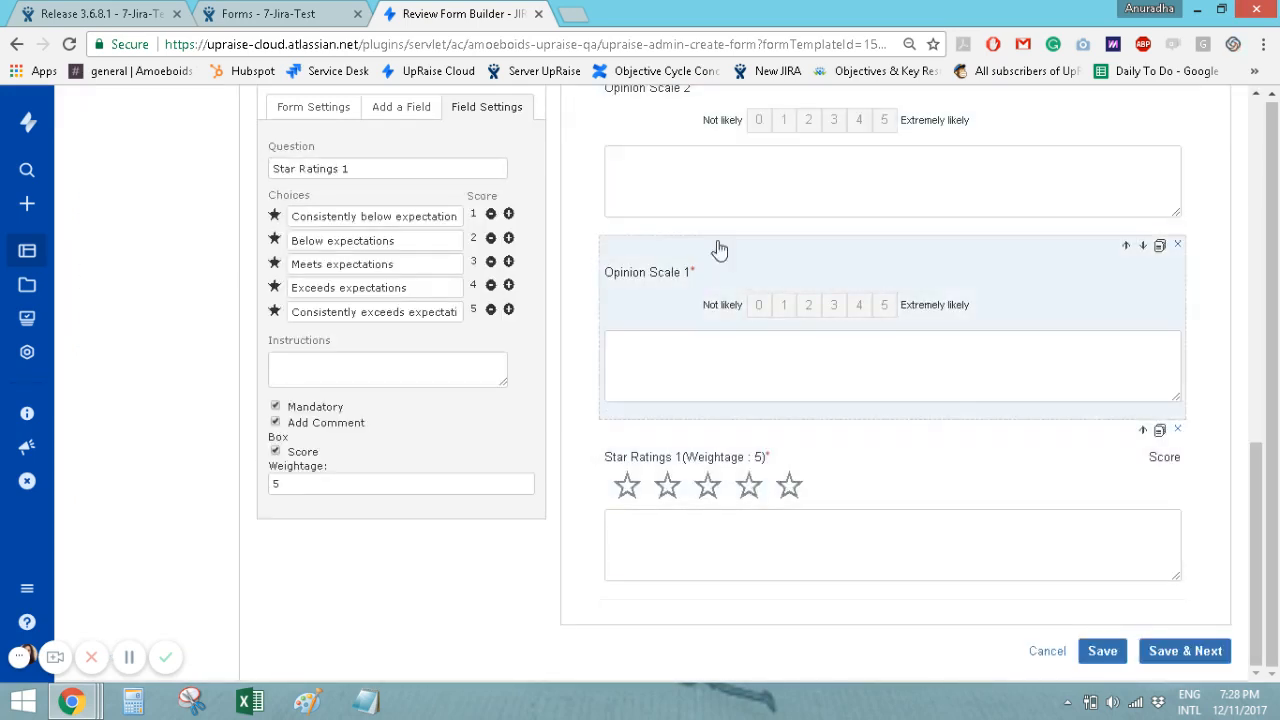
Look over the whole form from first to last field and recheck the Opinion Scale field settings
{"action": "scroll", "coordinate": [871, 463], "scroll_direction": "up", "scroll_amount": 10}
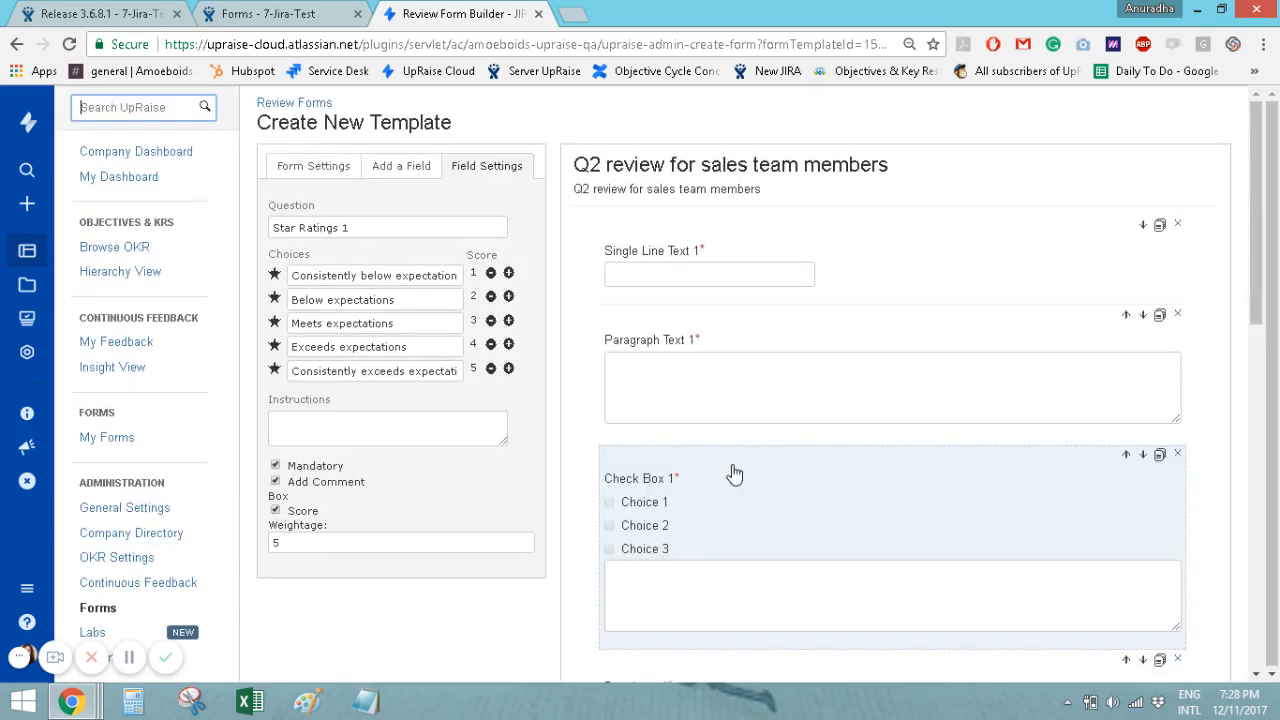
{"action": "scroll", "coordinate": [734, 468], "scroll_direction": "down", "scroll_amount": 3}
{"action": "scroll", "coordinate": [734, 465], "scroll_direction": "down", "scroll_amount": 8}
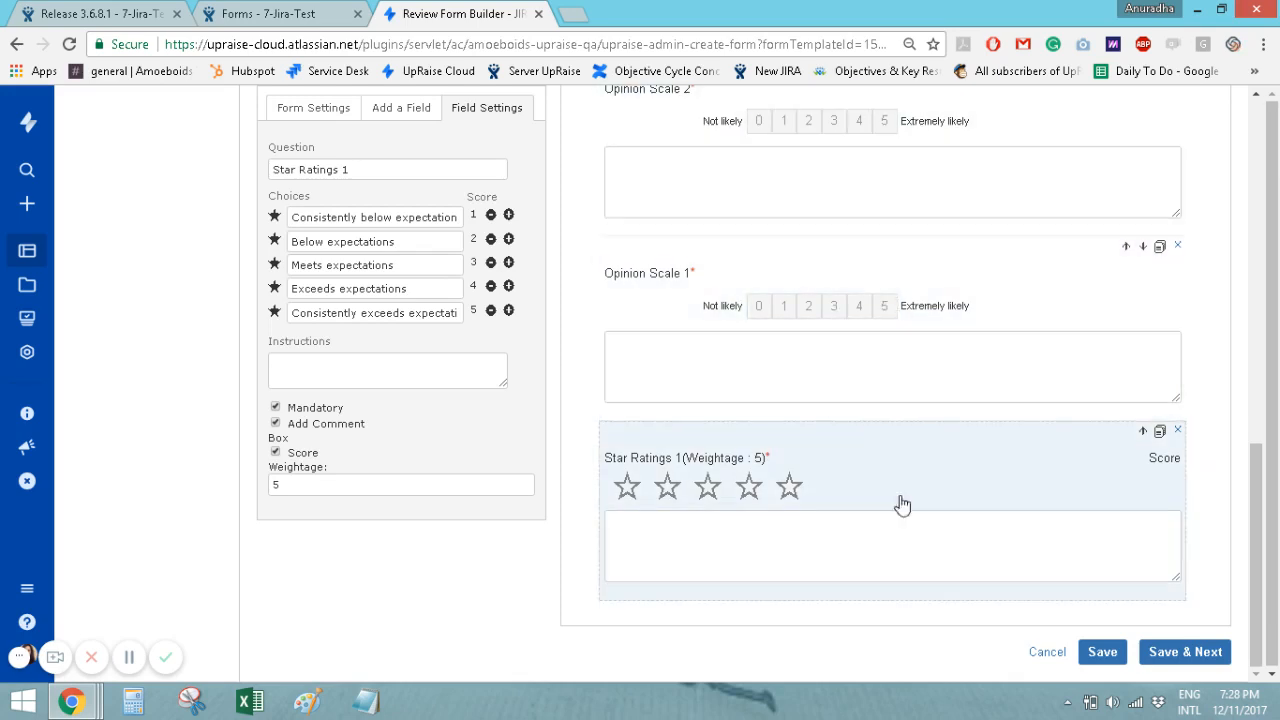
{"action": "scroll", "coordinate": [714, 340], "scroll_direction": "up", "scroll_amount": 10}
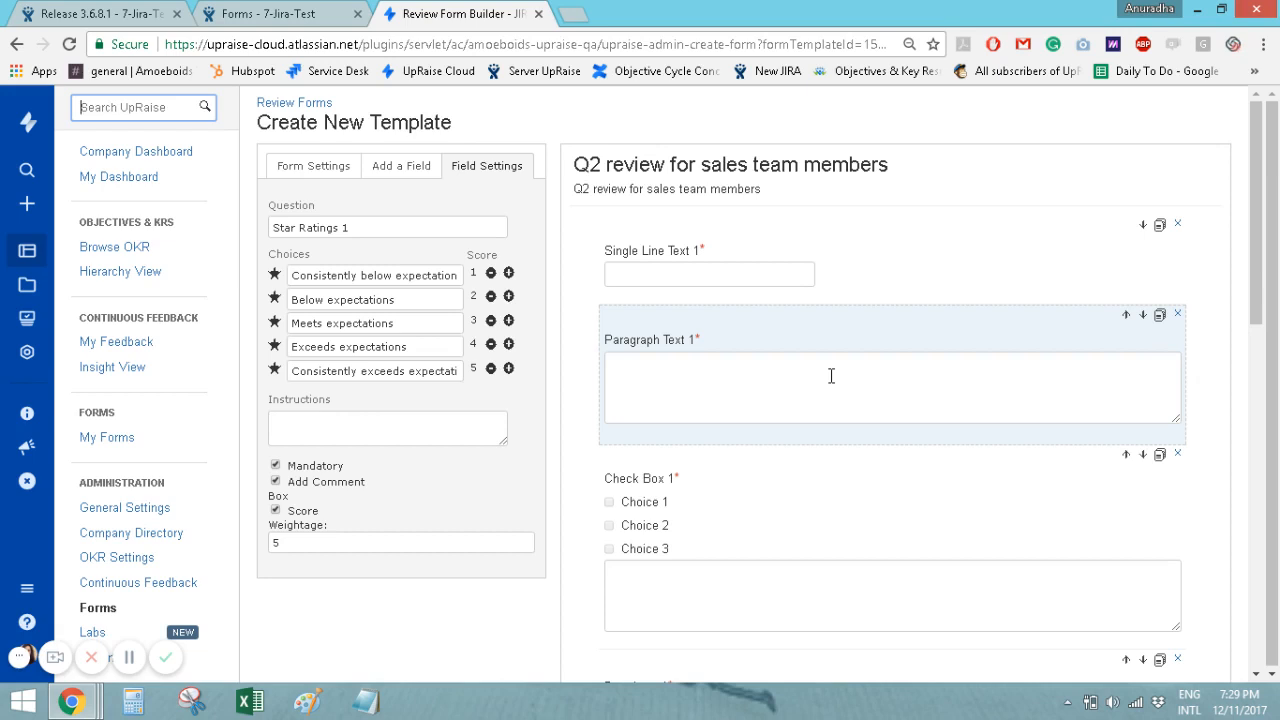
{"action": "scroll", "coordinate": [700, 446], "scroll_direction": "down", "scroll_amount": 6}
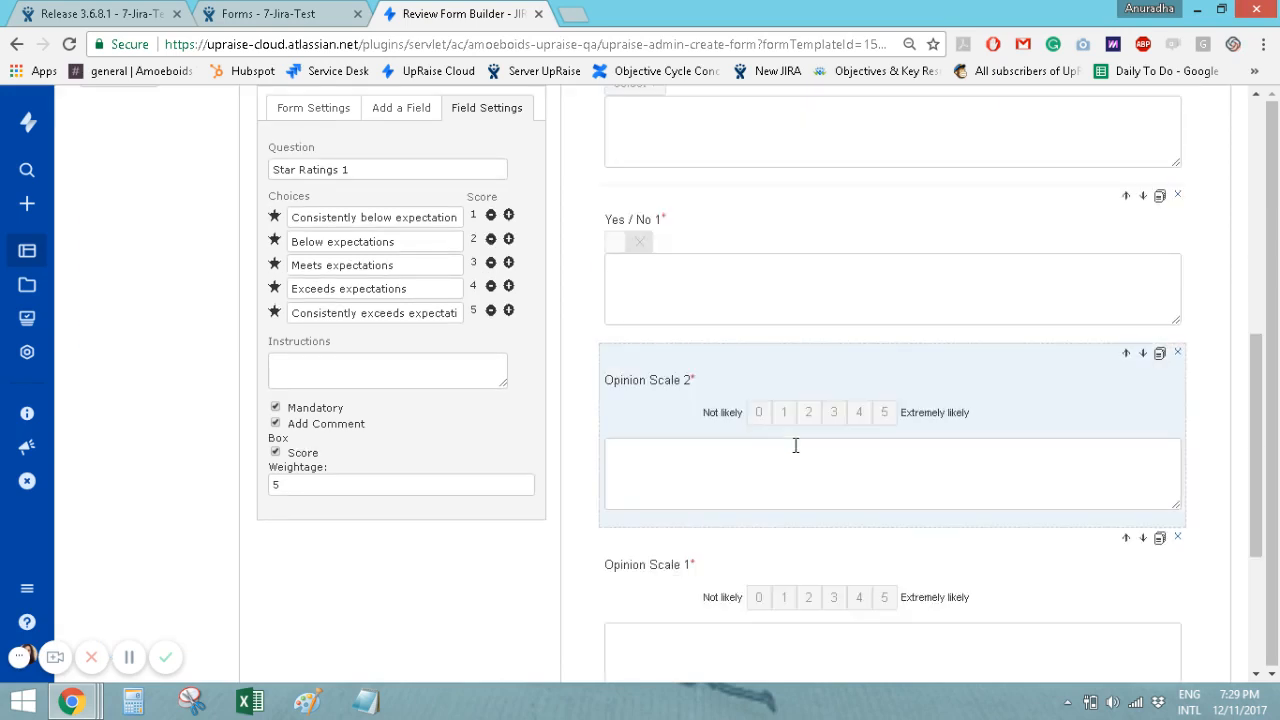
{"action": "left_click", "coordinate": [671, 485]}
{"action": "scroll", "coordinate": [668, 486], "scroll_direction": "down", "scroll_amount": 3}
{"action": "left_click", "coordinate": [688, 540]}
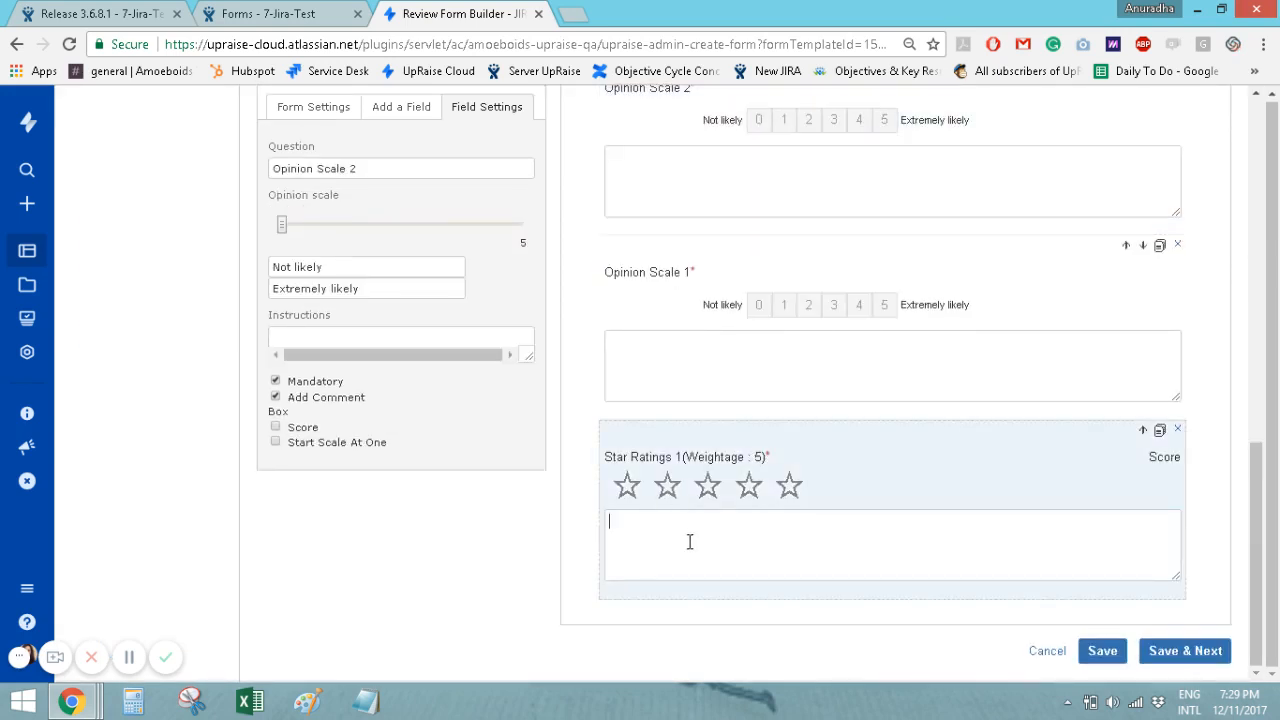
{"action": "scroll", "coordinate": [651, 400], "scroll_direction": "up", "scroll_amount": 10}
{"action": "left_click", "coordinate": [663, 403]}
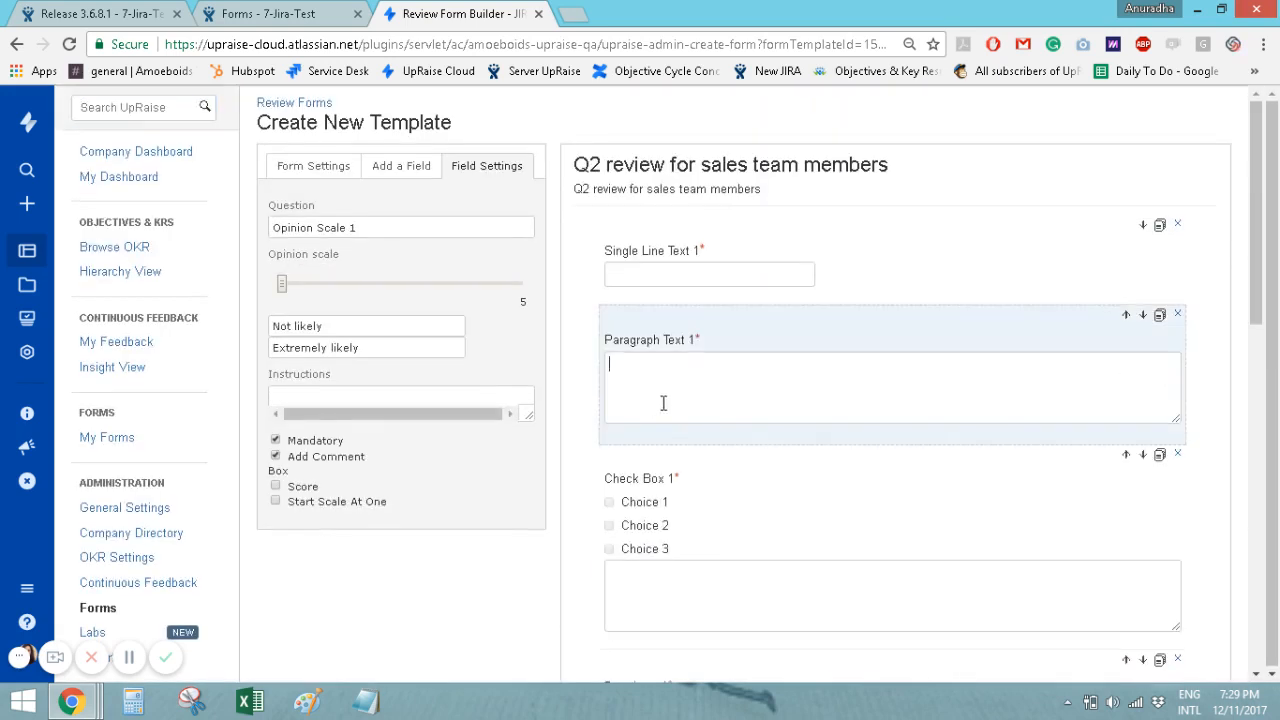